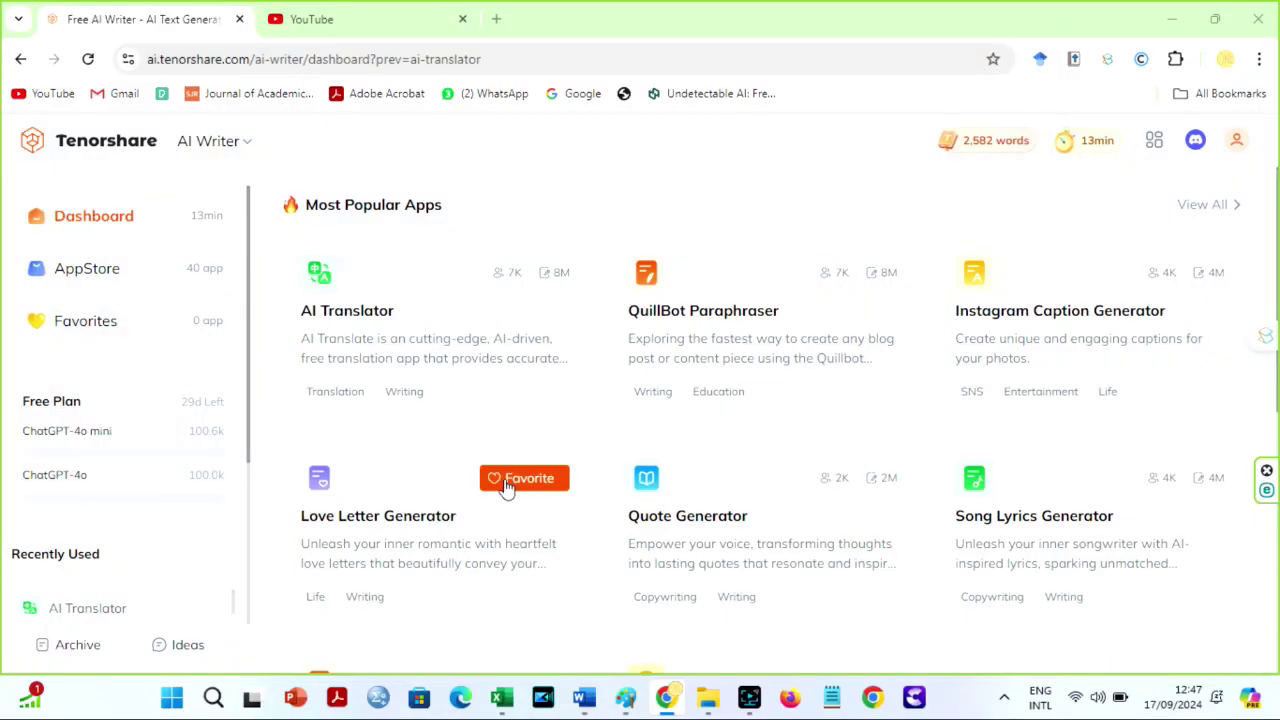
Step: Open the AI Translator from the most popular apps on the dashboard
left_click_drag(1277, 243, 1277, 515)
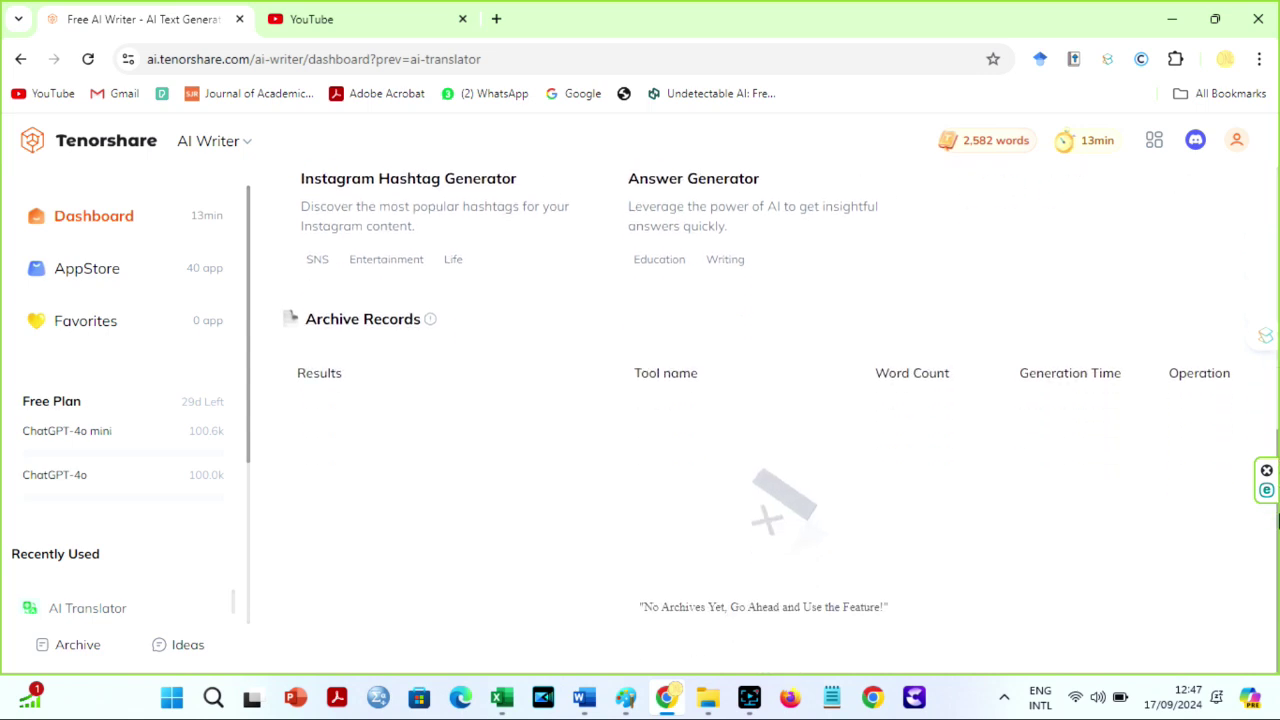
scroll(1277, 518, "up", 3)
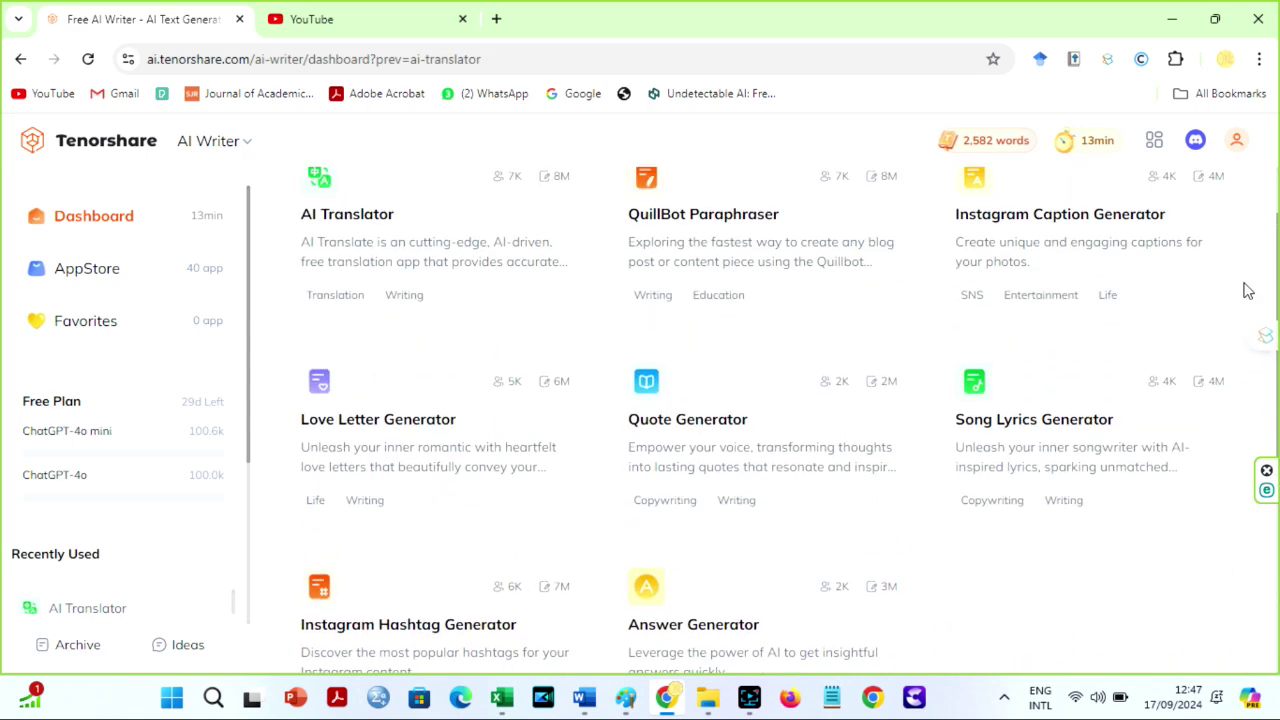
scroll(1247, 290, "up", 1)
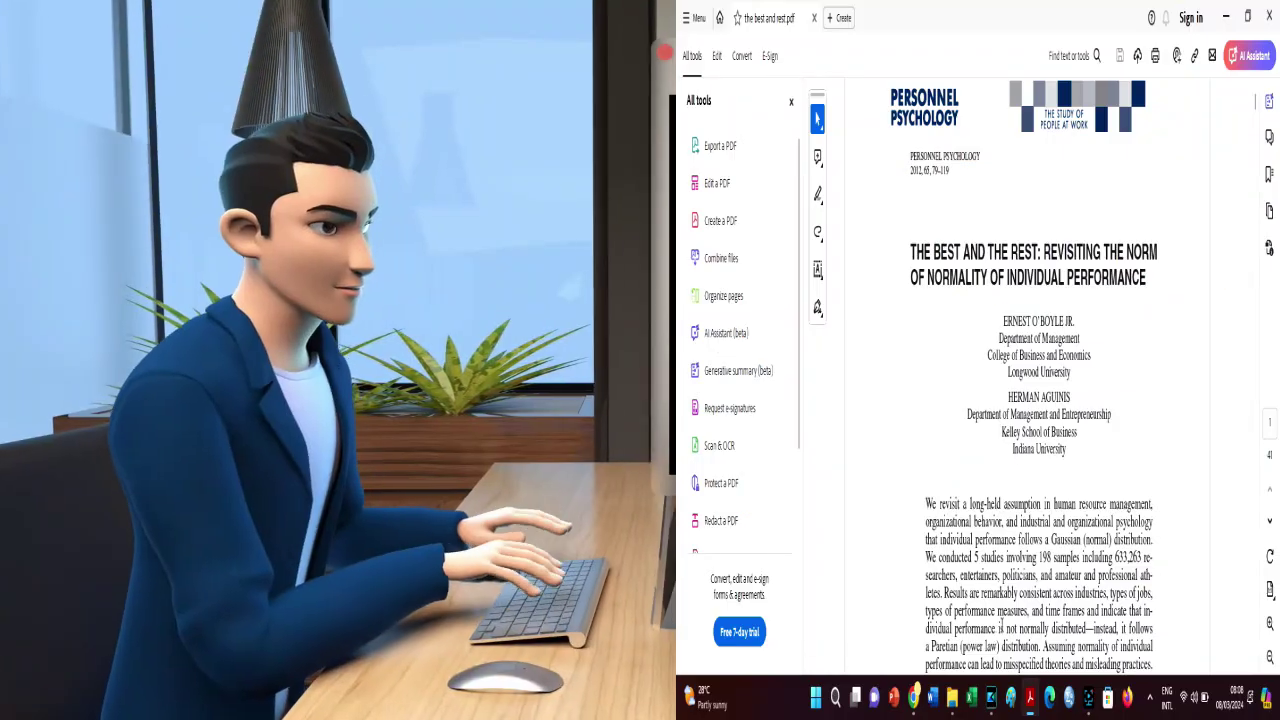
scroll(1258, 393, "down", 10)
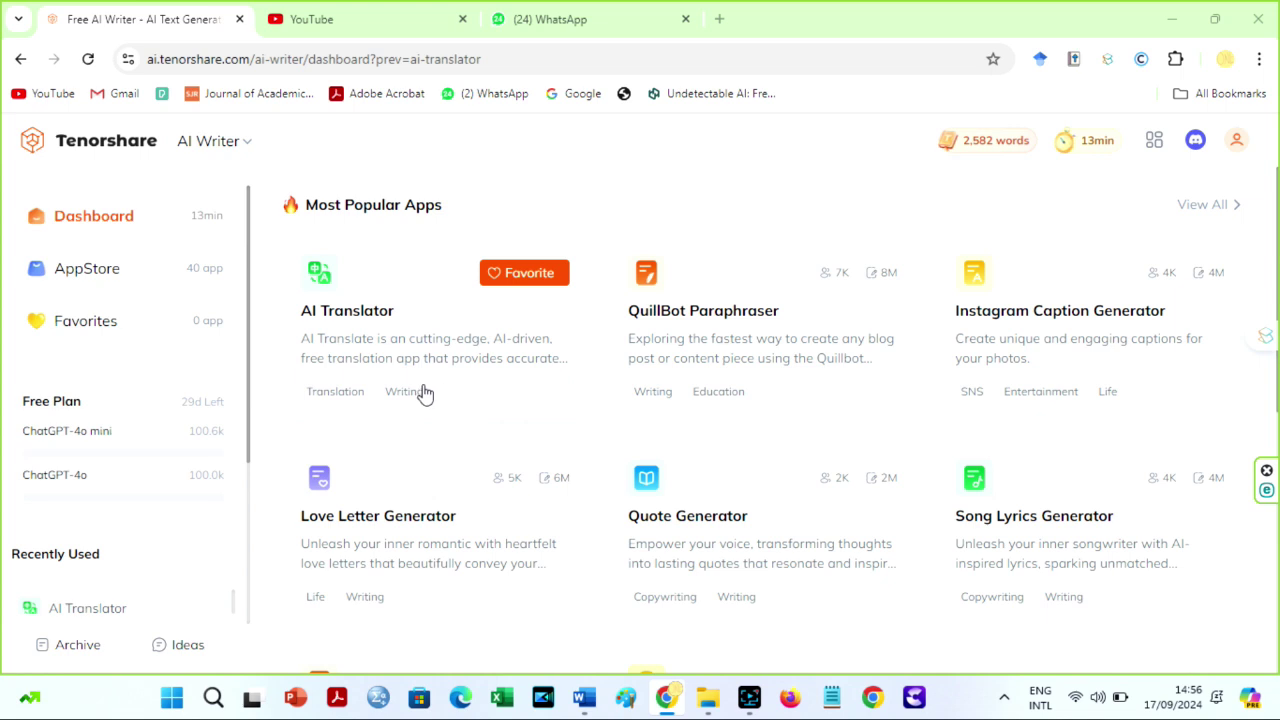
left_click(352, 400)
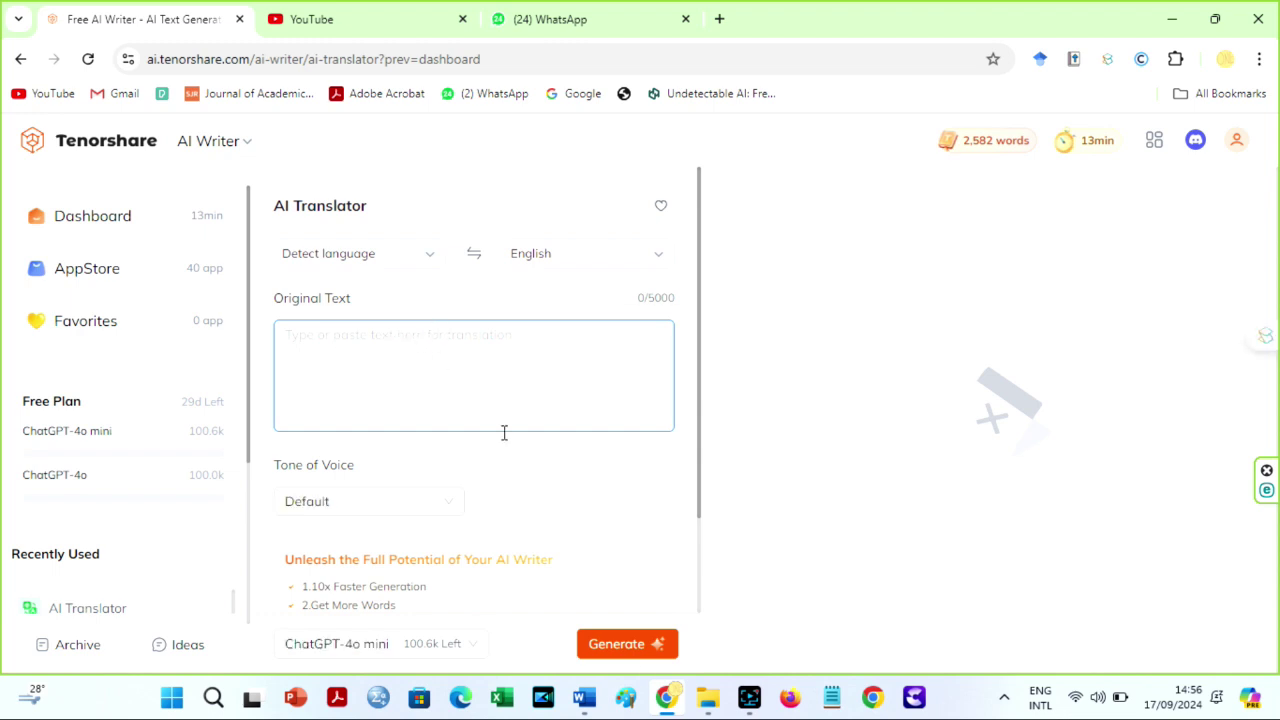
Step: Read the generated English translation of the French abstract through to its end
mouse_move(652, 710)
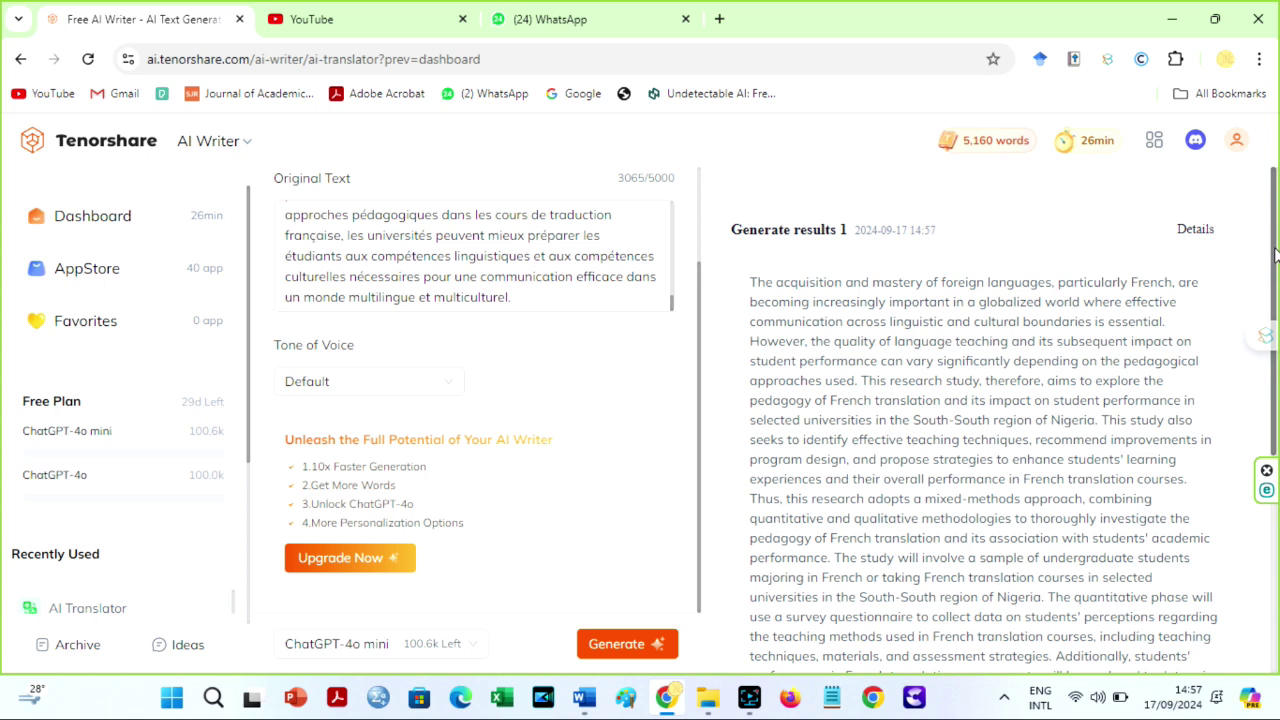
left_click_drag(1270, 250, 1260, 486)
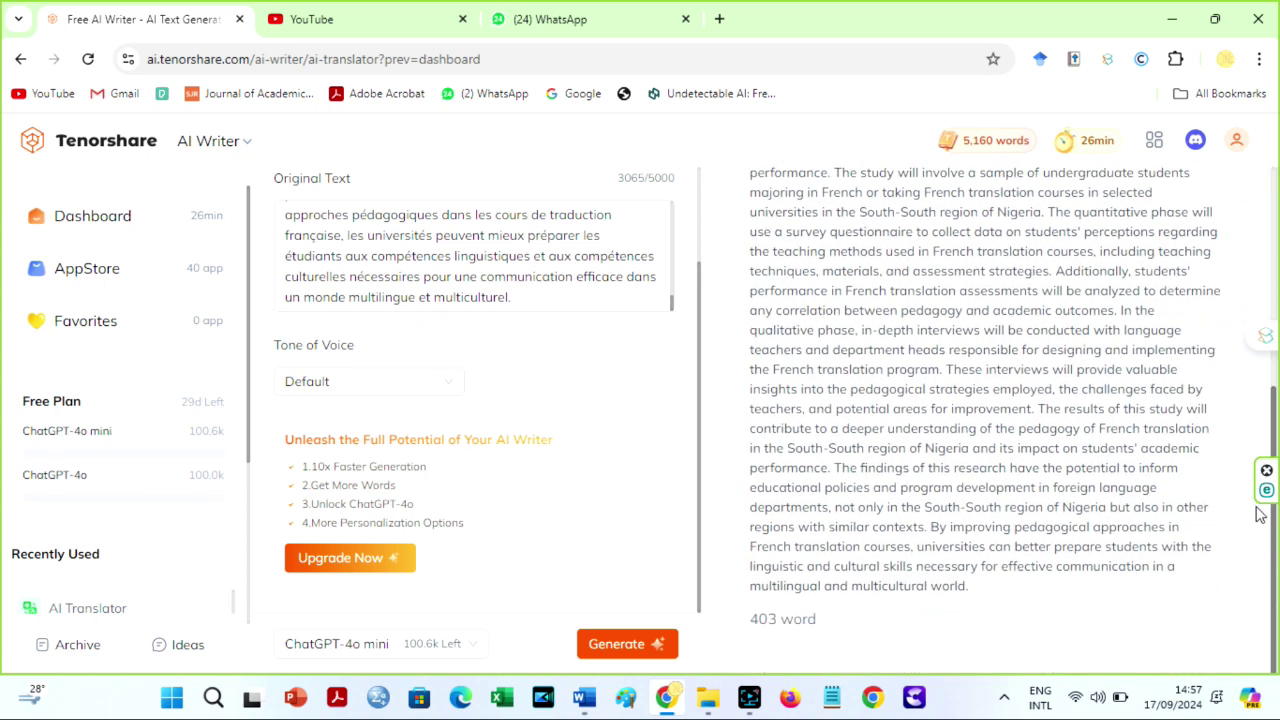
mouse_move(1134, 508)
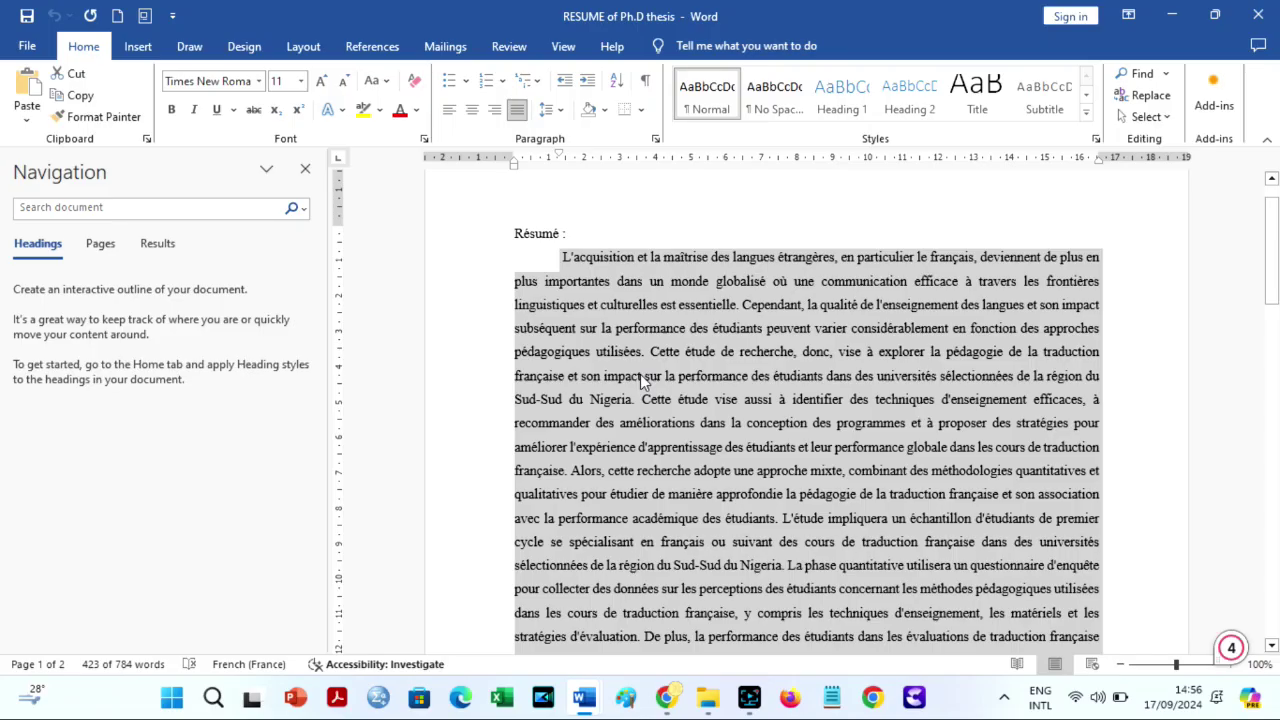
Step: Switch from Word to Chrome and paste the copied French abstract as the AI Translator's original text
left_click(667, 697)
left_click(375, 362)
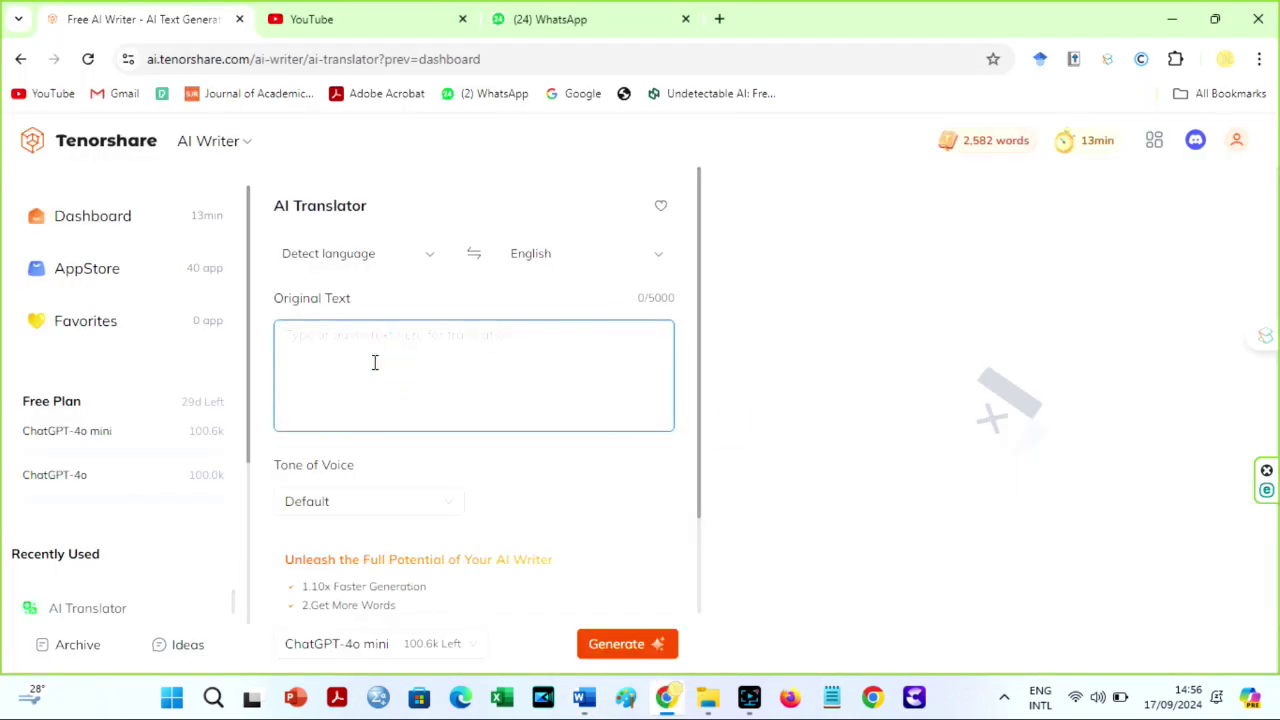
key("ctrl+v")
key("BackSpace")
key("BackSpace")
key("BackSpace")
key("BackSpace")
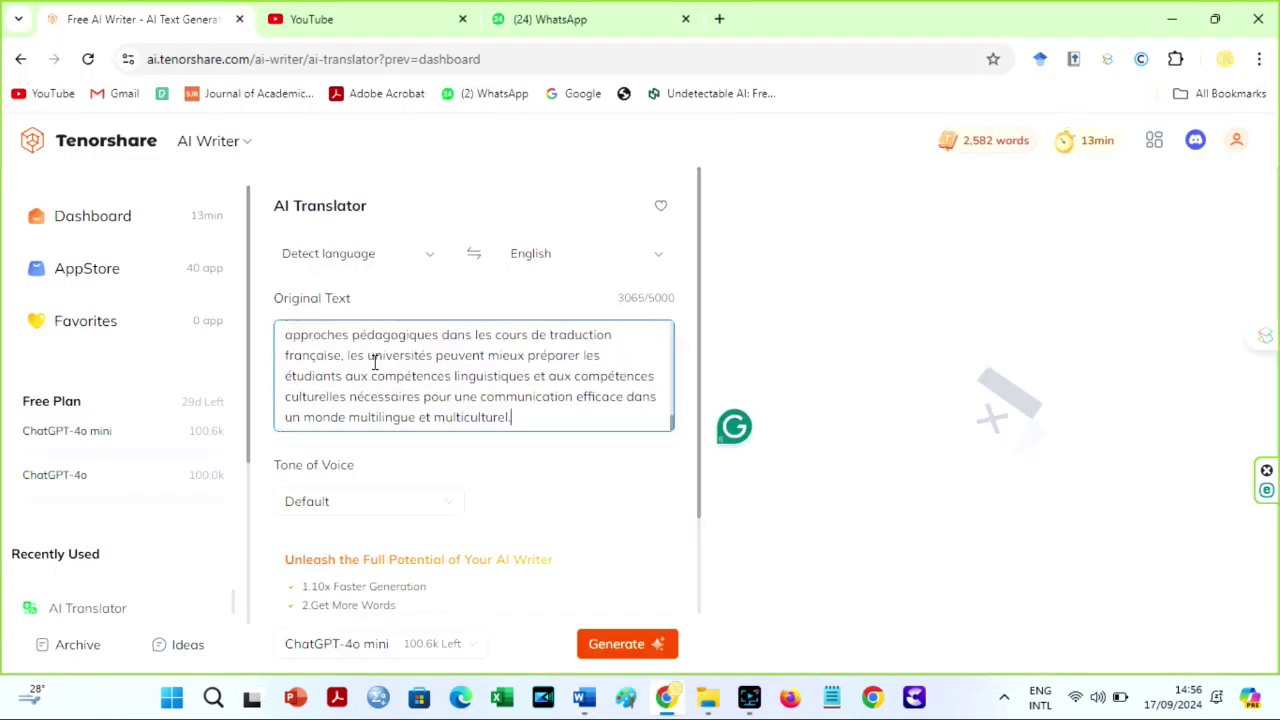
Step: Look through the available source and target languages, keeping Detect language and English
left_click(430, 258)
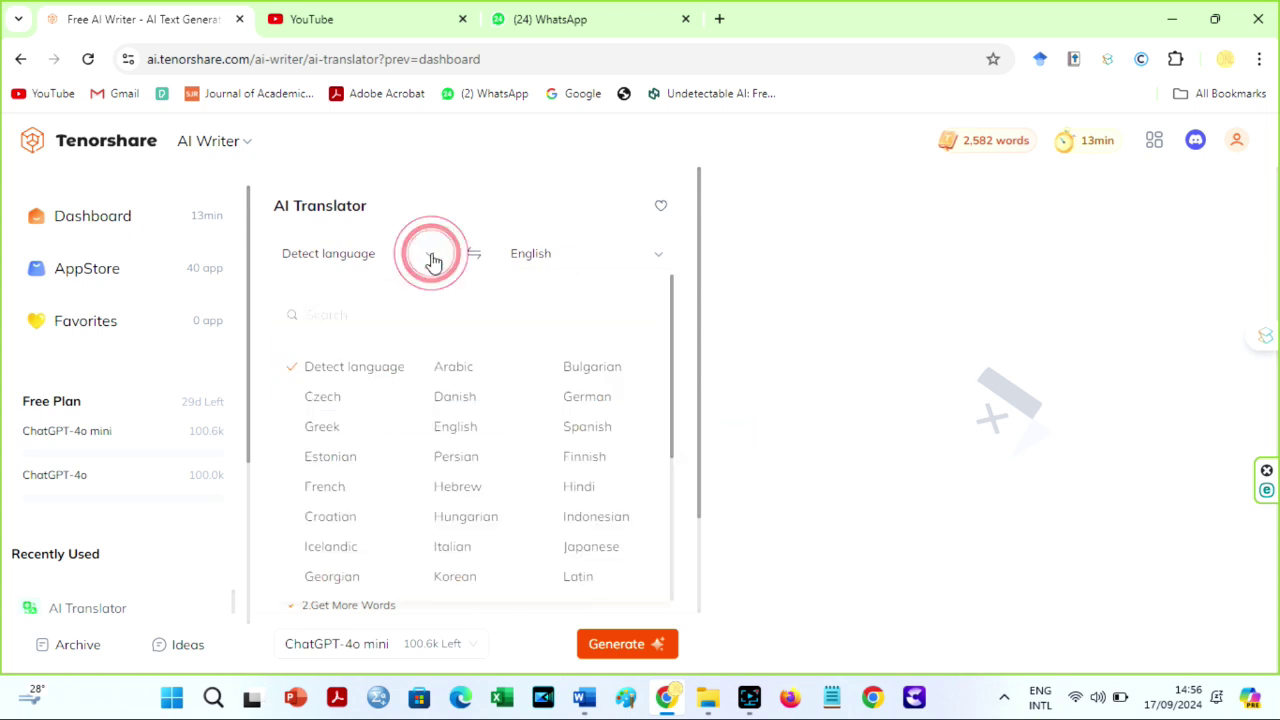
left_click(338, 253)
left_click(549, 274)
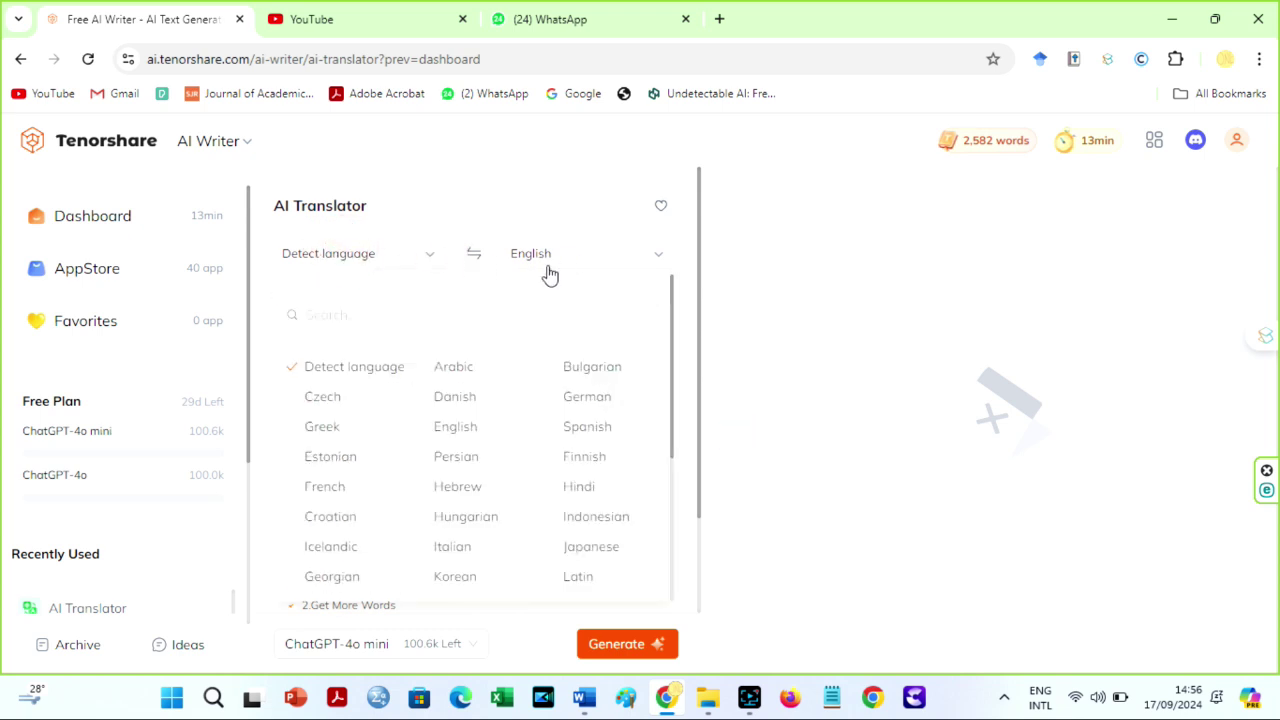
left_click(580, 266)
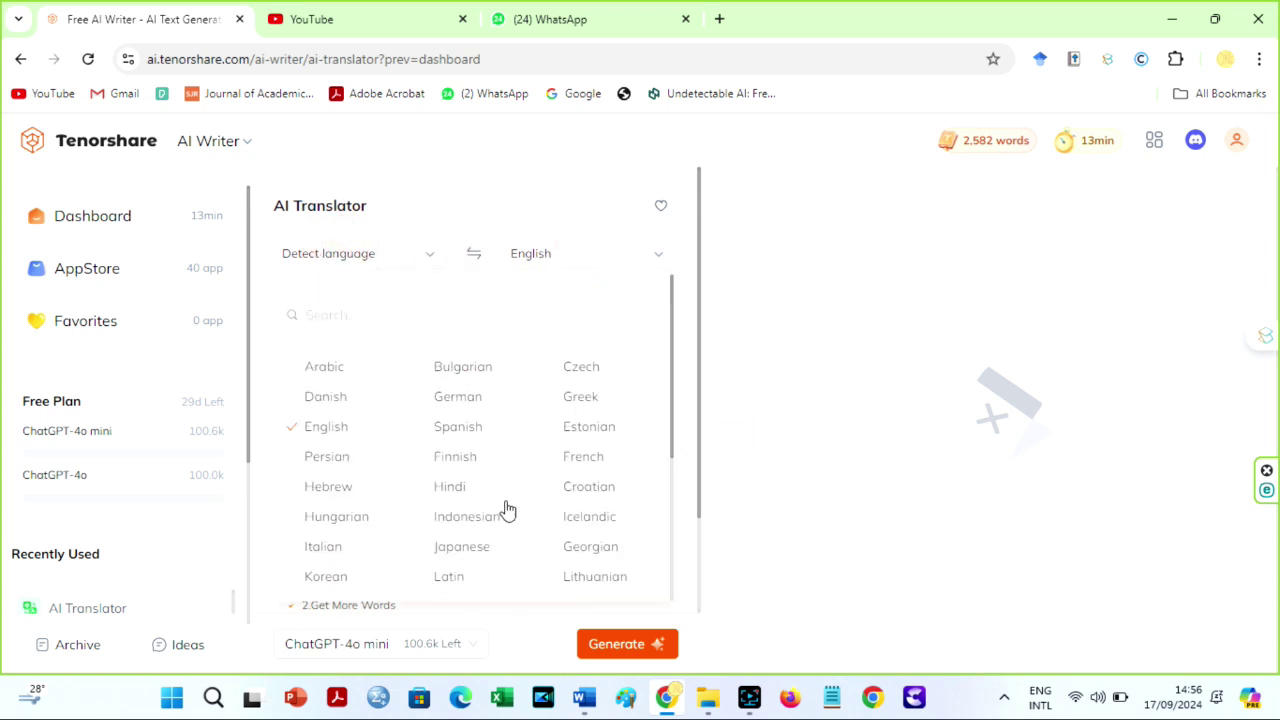
left_click(492, 195)
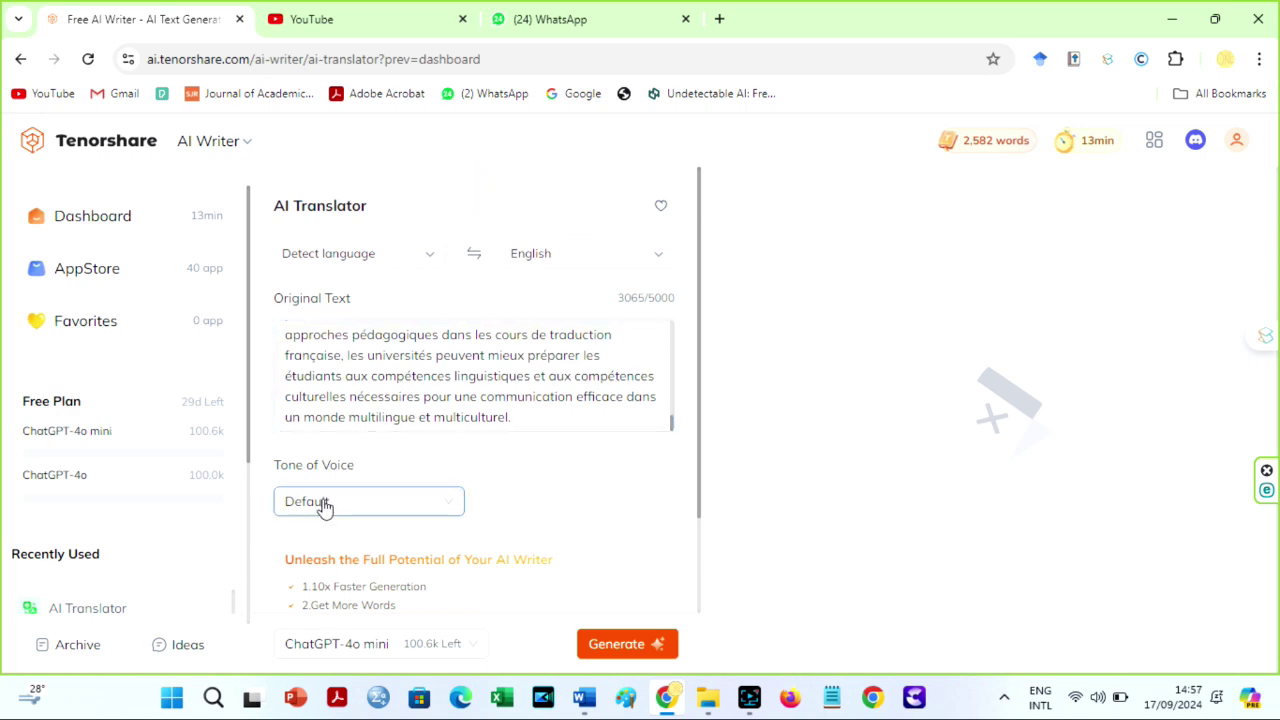
Step: Keep the Default tone of voice, generate the English translation and review the result
left_click(444, 509)
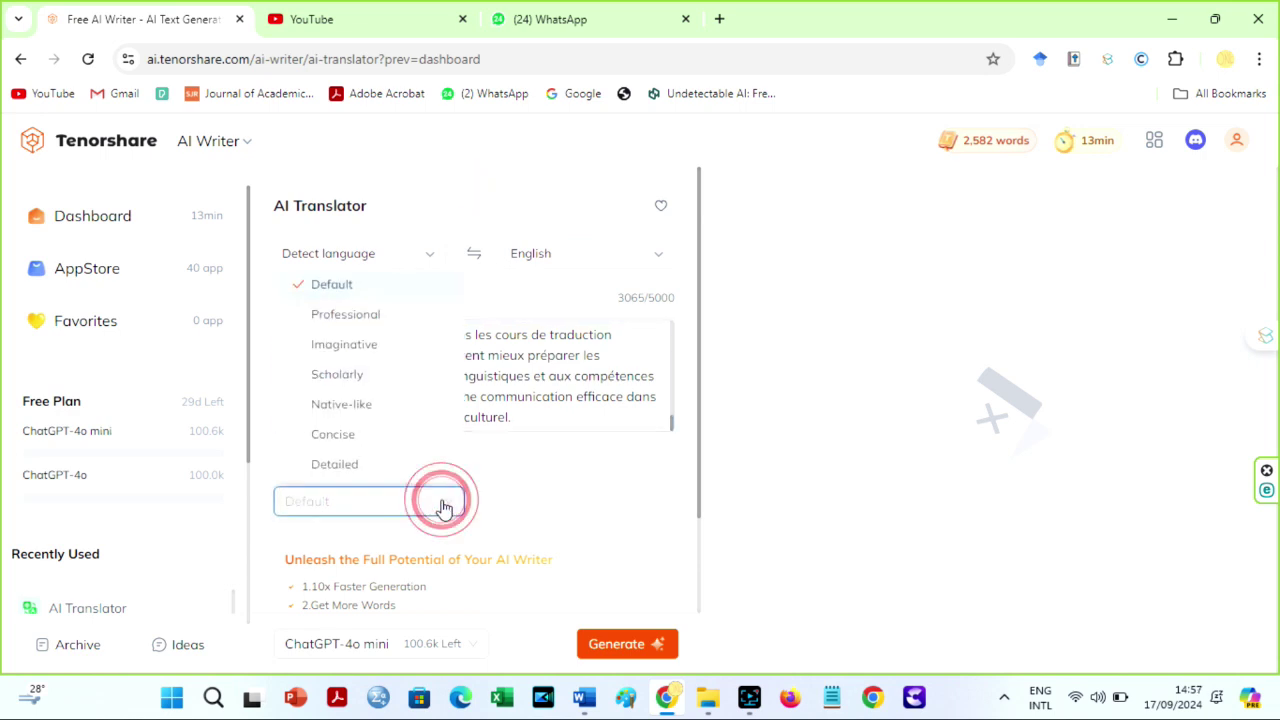
left_click(393, 288)
left_click_drag(698, 472, 677, 604)
left_click(620, 645)
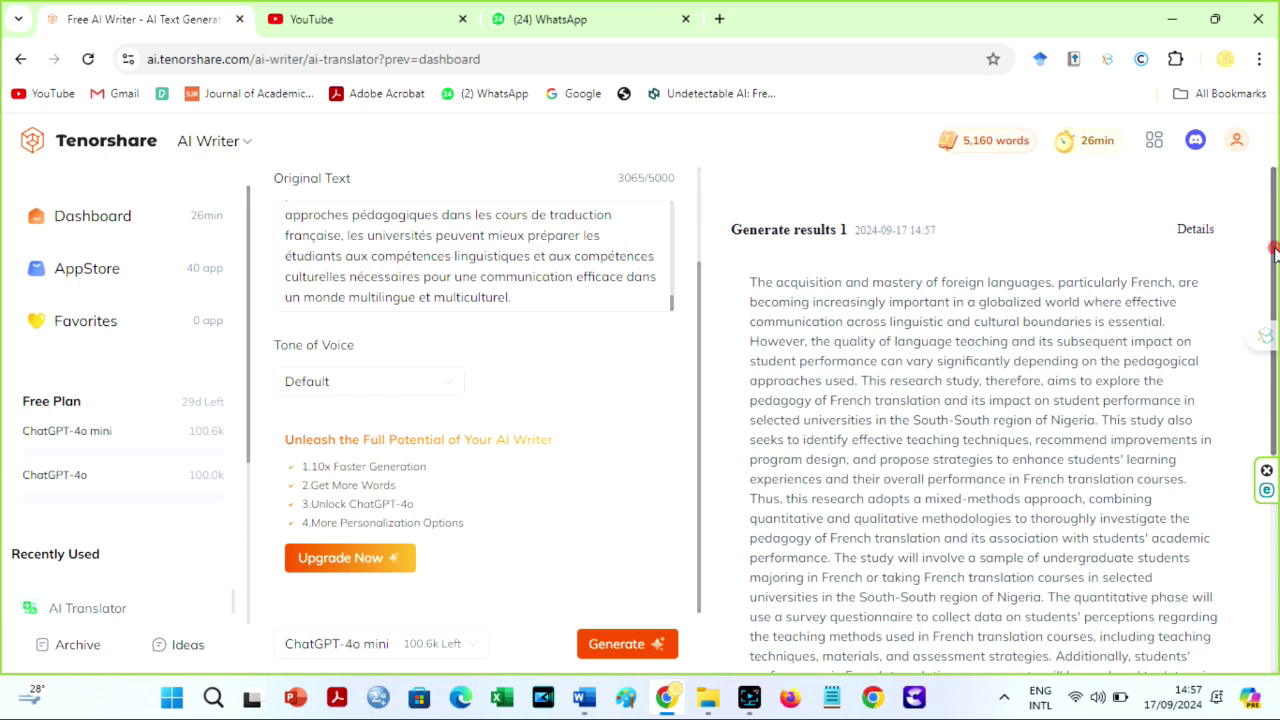
left_click_drag(1274, 255, 1262, 510)
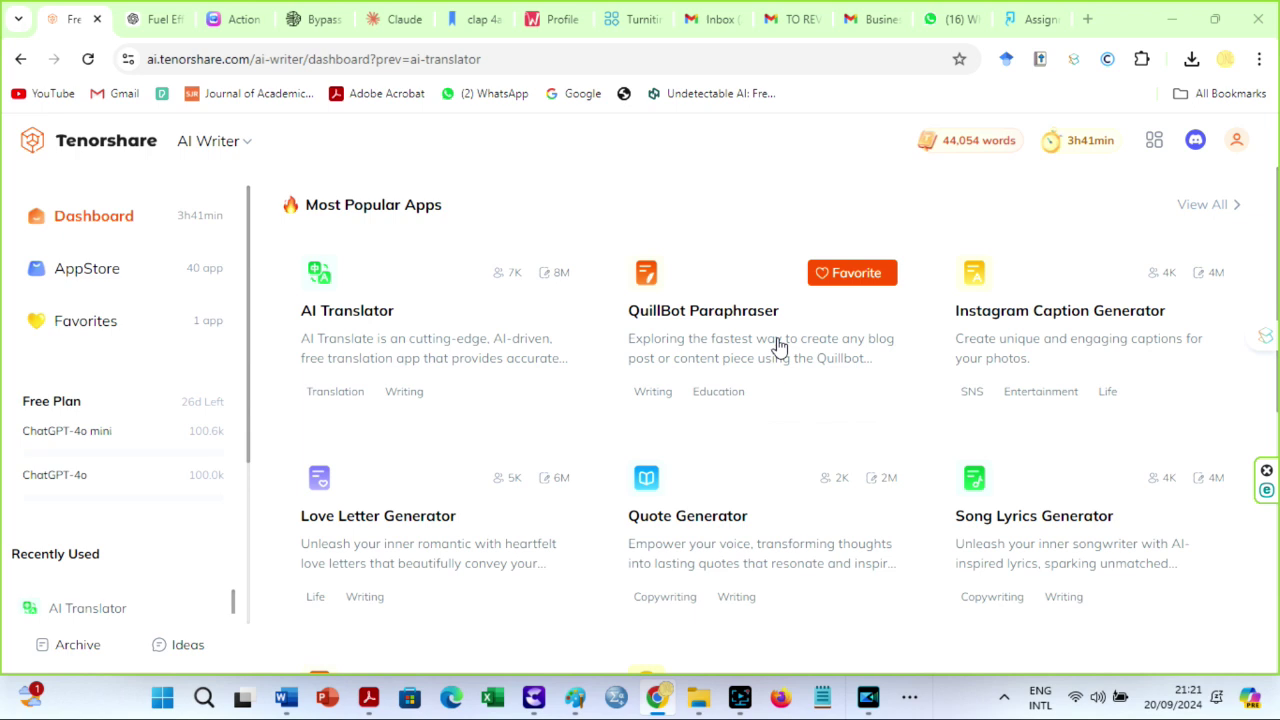
Step: Open the QuillBot Paraphraser, paste the copied text as the original text and generate its paraphrase
left_click(697, 397)
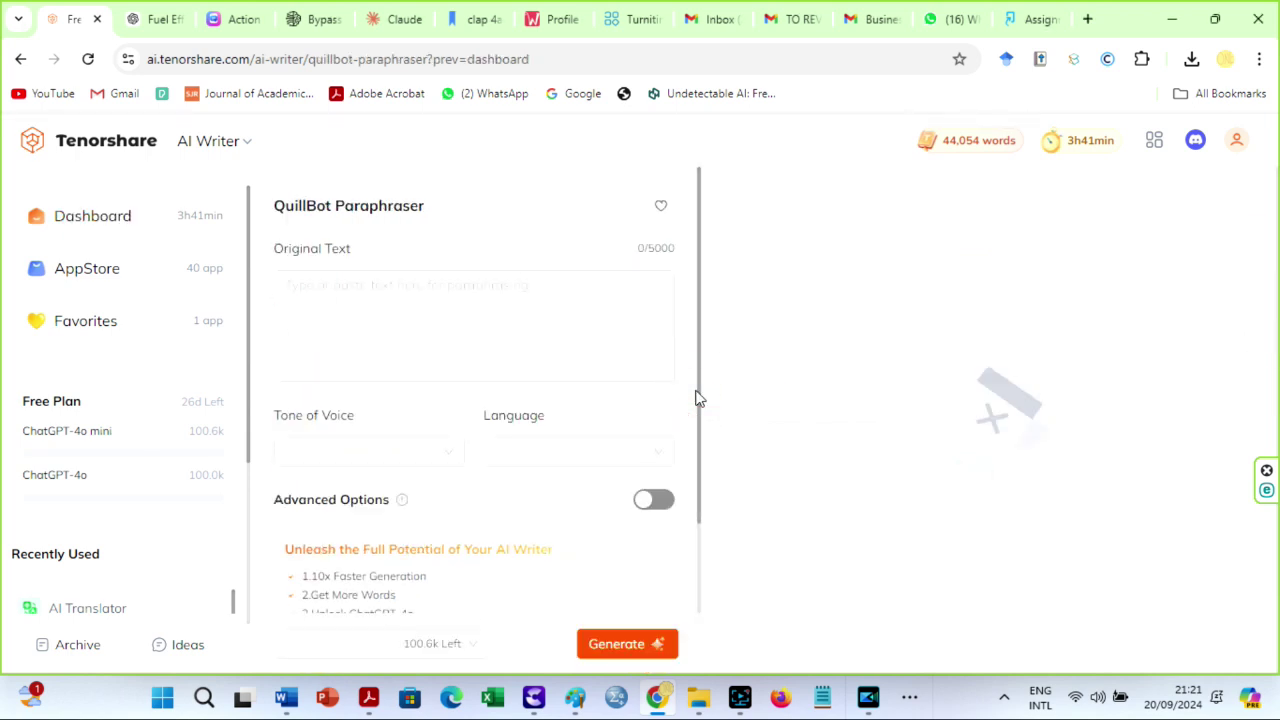
left_click(517, 317)
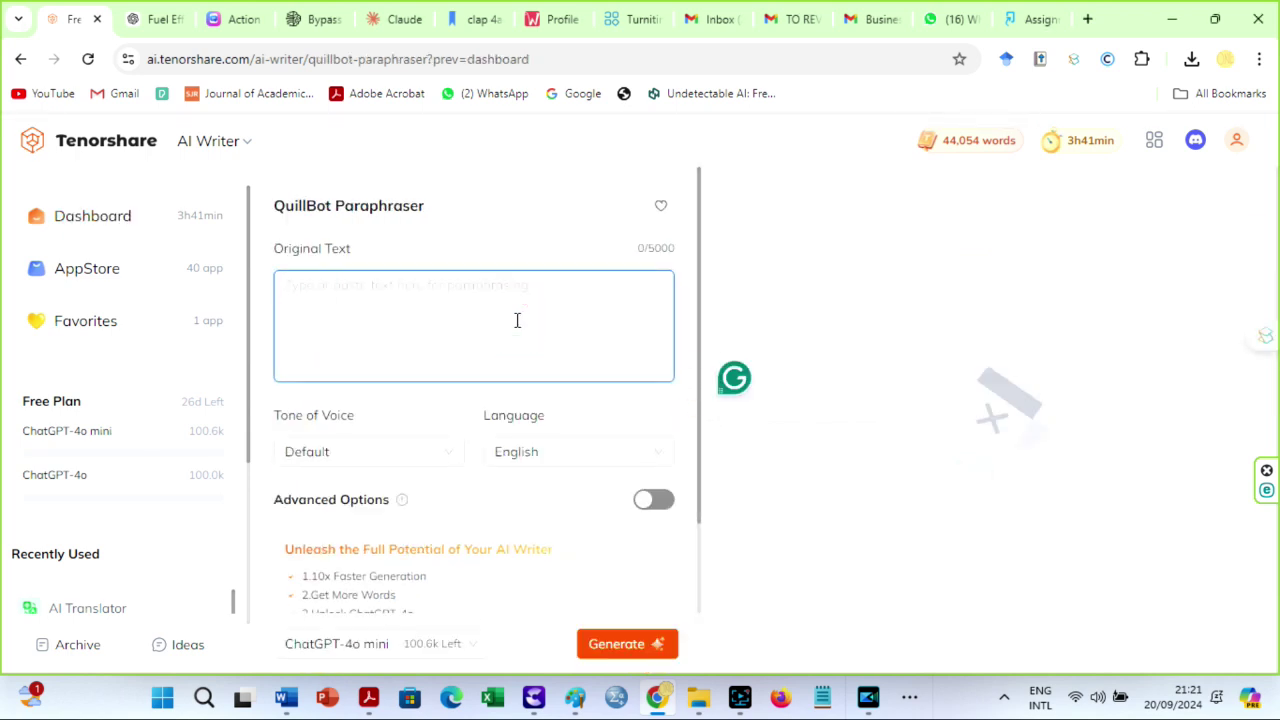
key("ctrl+v")
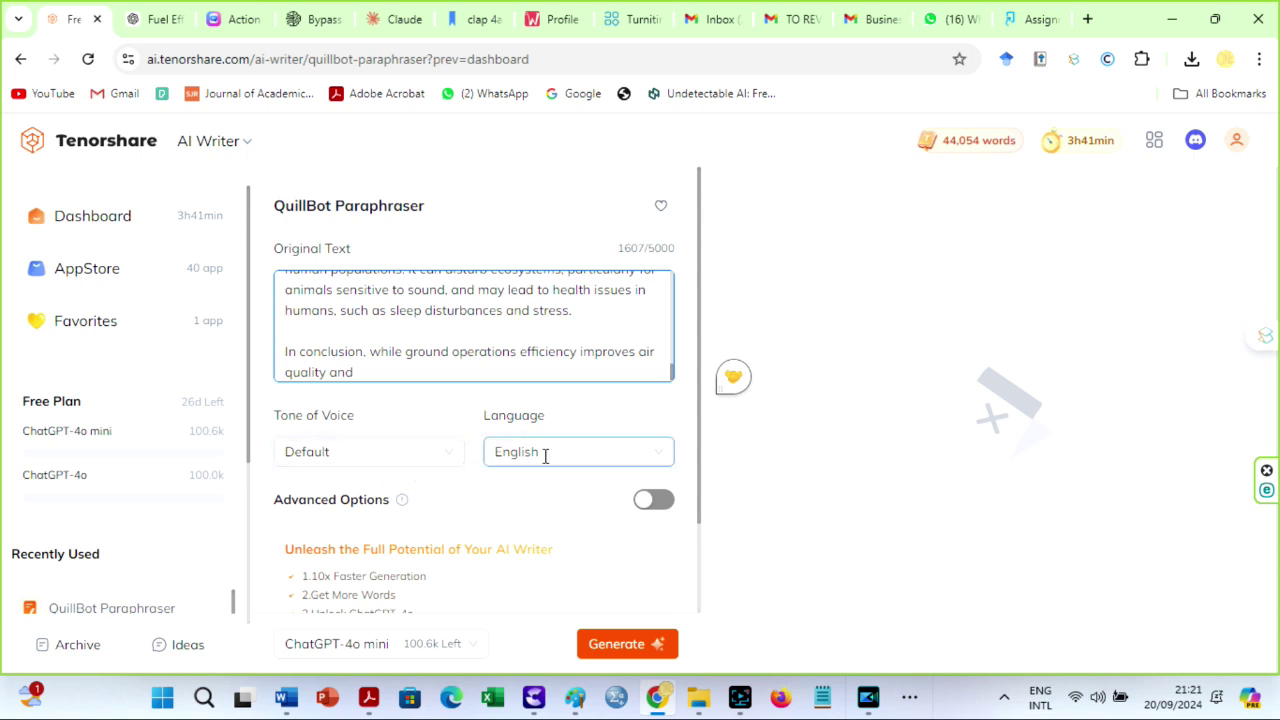
left_click(617, 646)
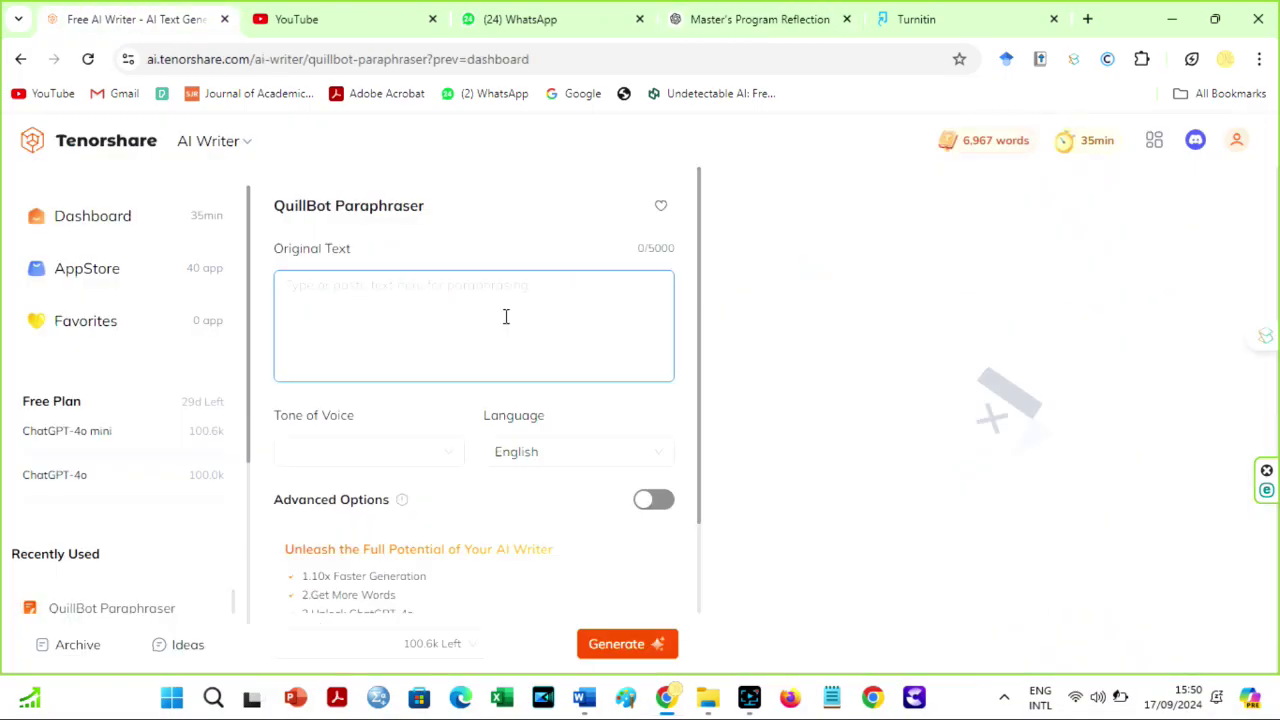
key("ctrl+v")
left_click(614, 648)
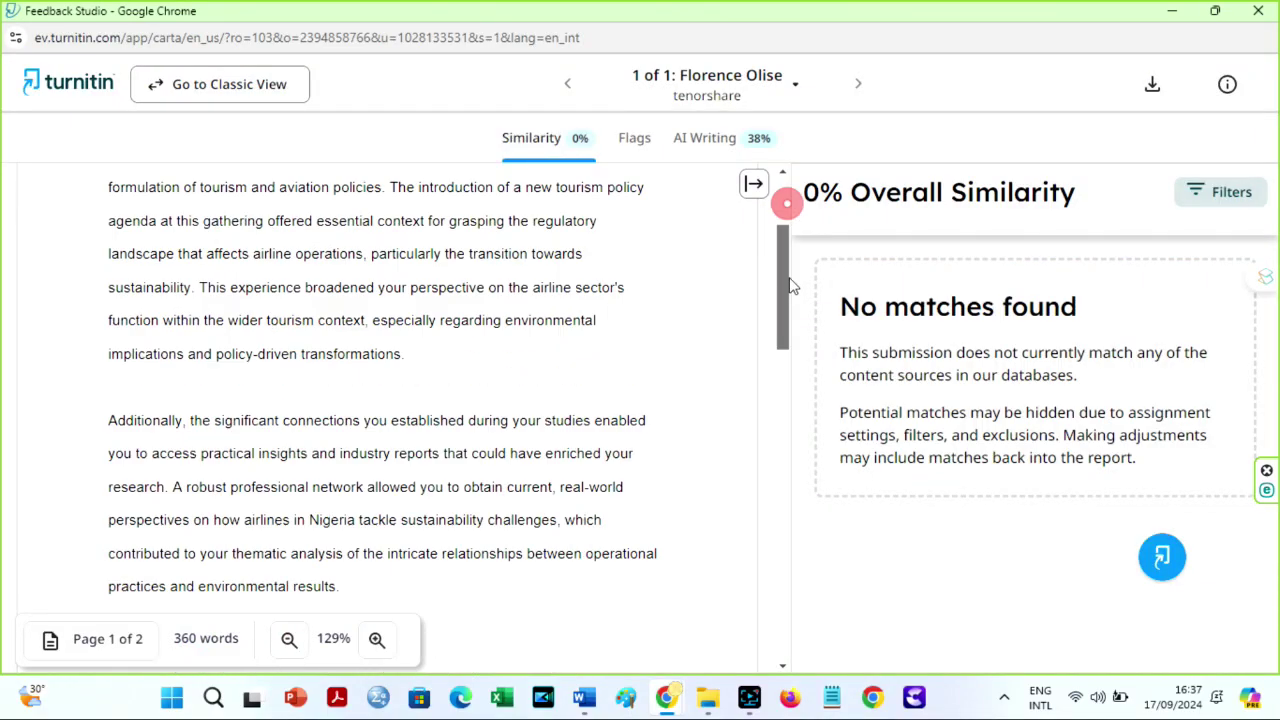
Step: Read through the Turnitin report of the submitted text and view its AI Writing results
left_click_drag(790, 287, 790, 520)
left_click(709, 135)
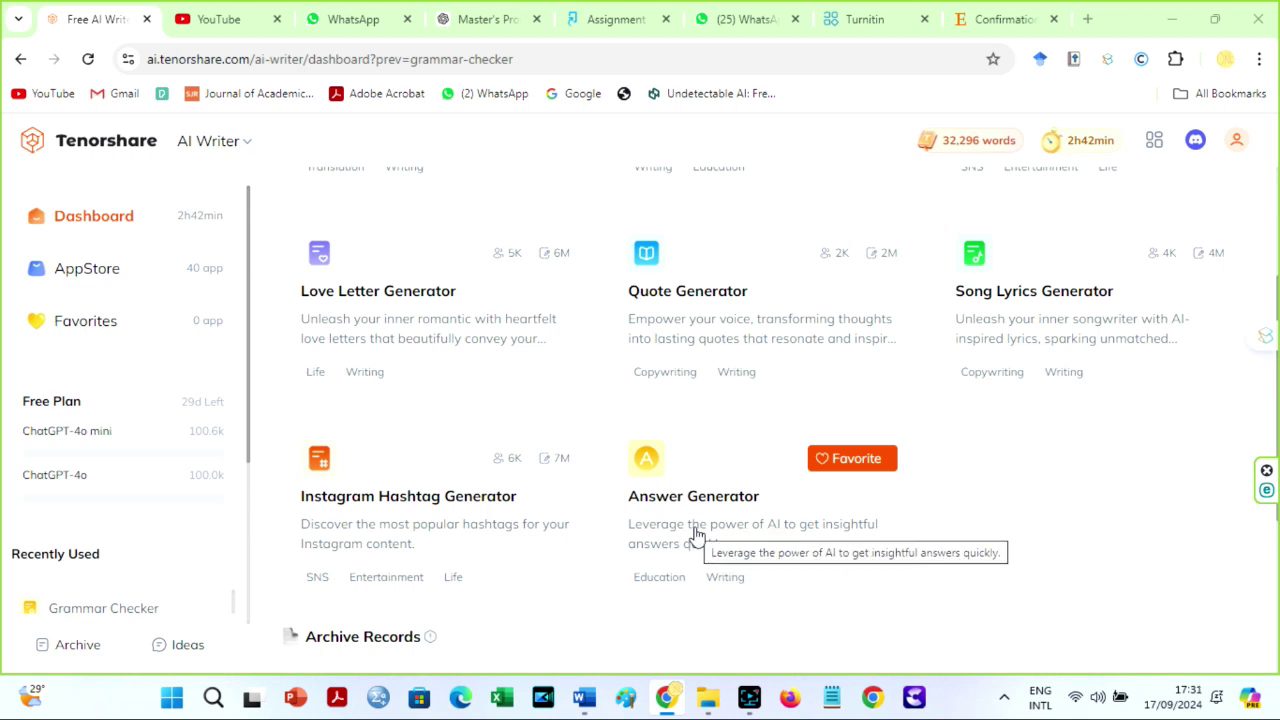
Step: In the Answer Generator, generate an answer to "How has technology impact supply chain" with College students as the target audience
left_click(697, 536)
left_click(357, 317)
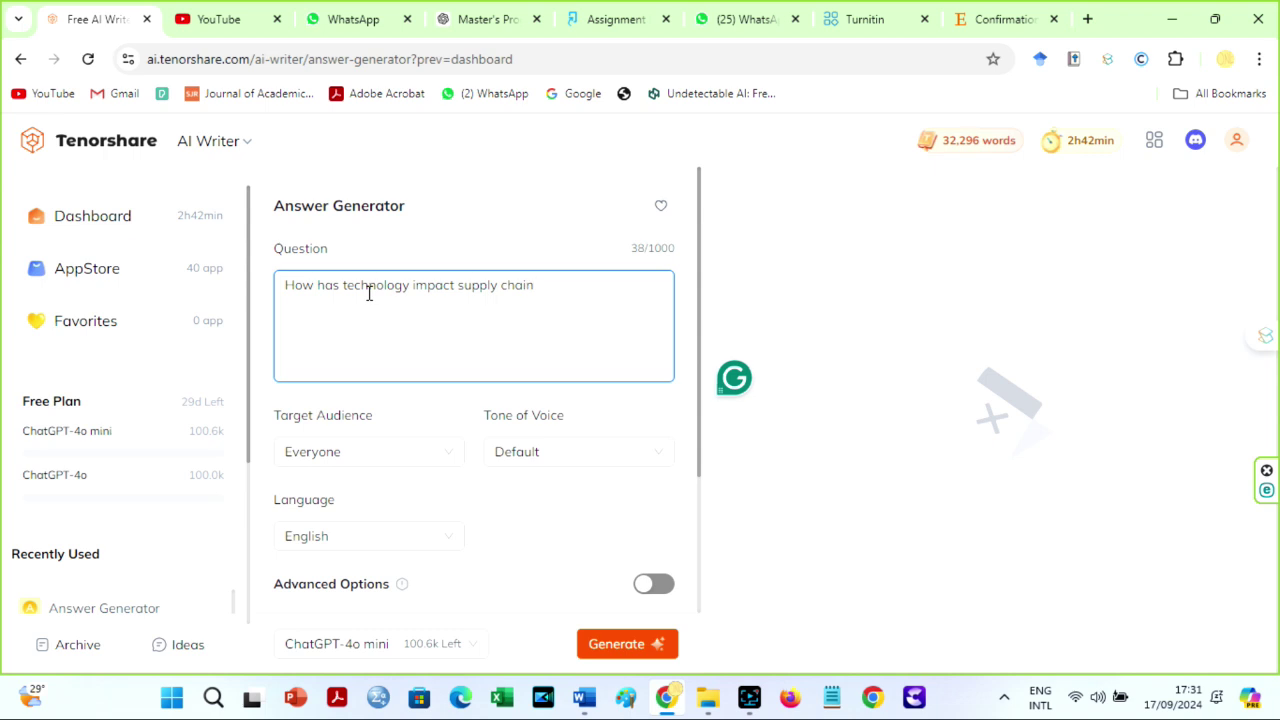
left_click(445, 462)
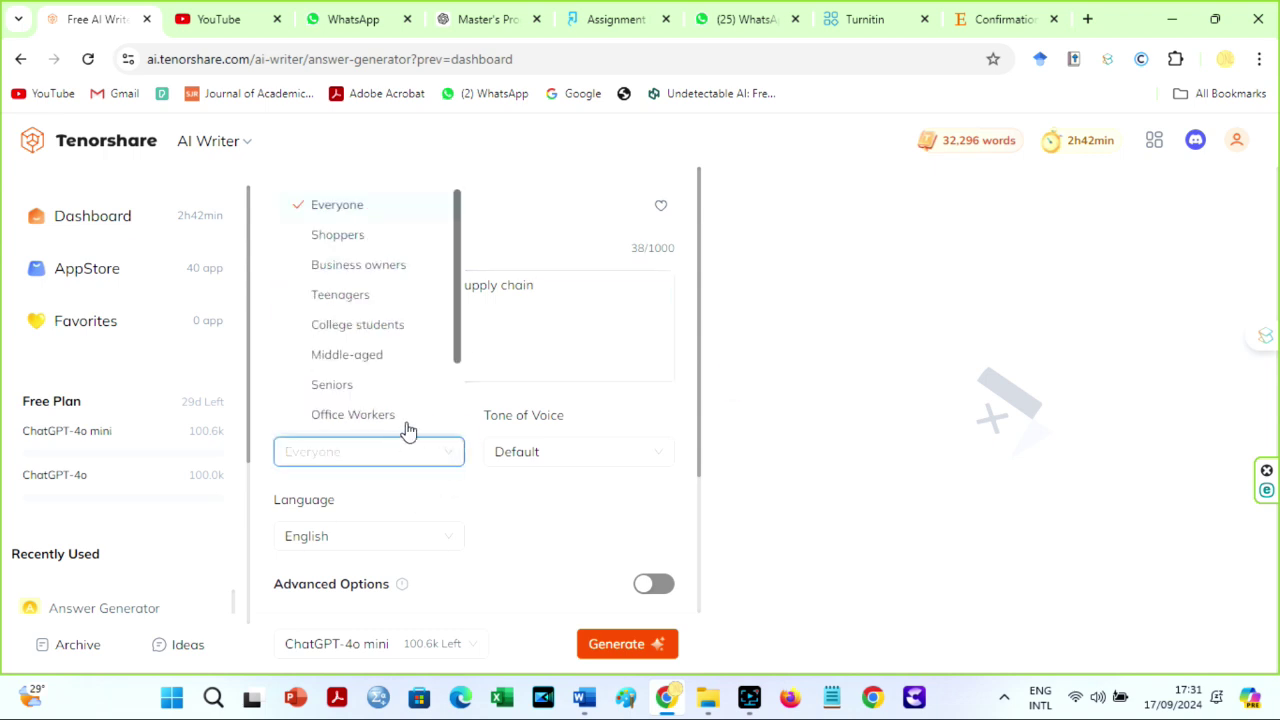
left_click(352, 325)
left_click(614, 645)
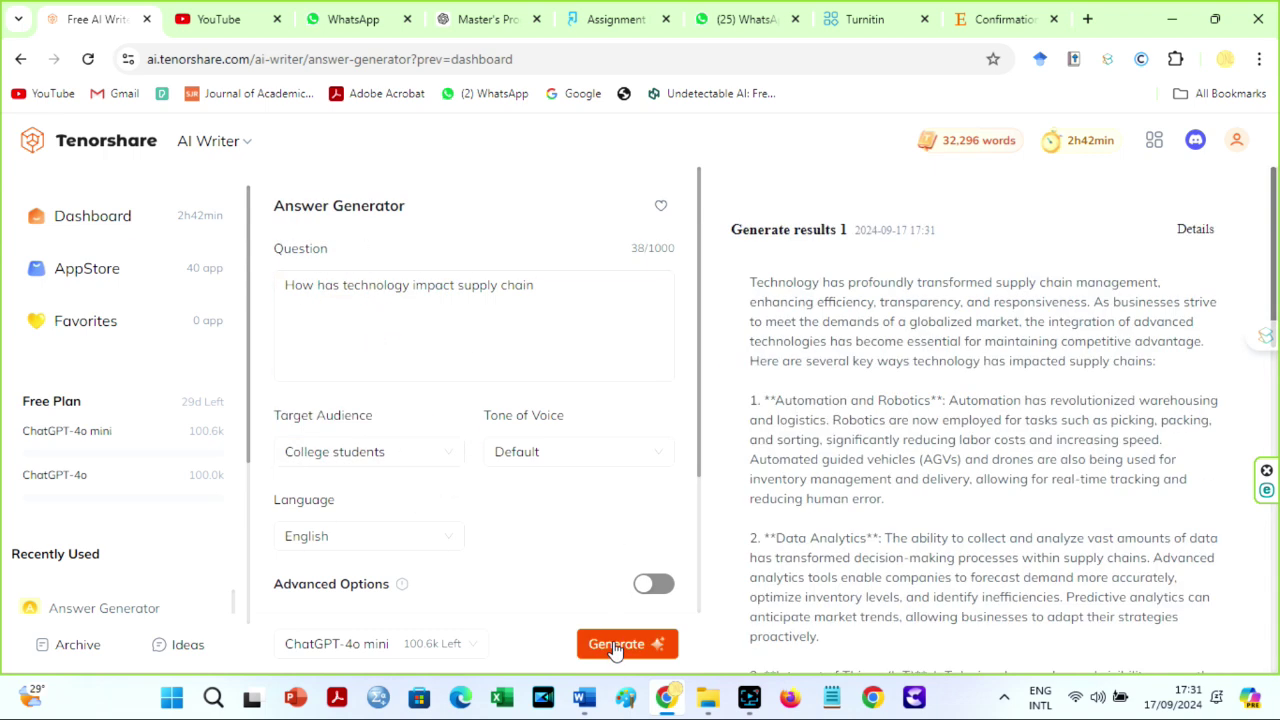
Step: Copy the generated supply chain answer and read it through to the conclusion
left_click_drag(1273, 250, 1257, 594)
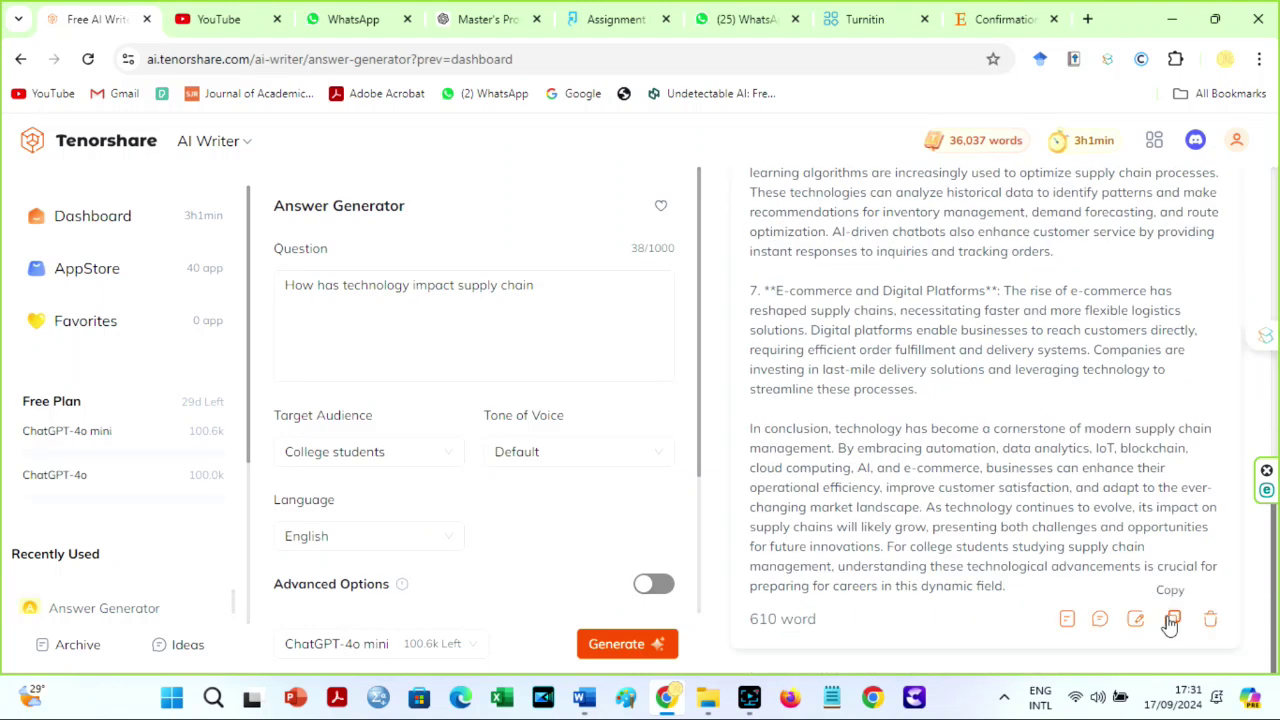
left_click(1172, 622)
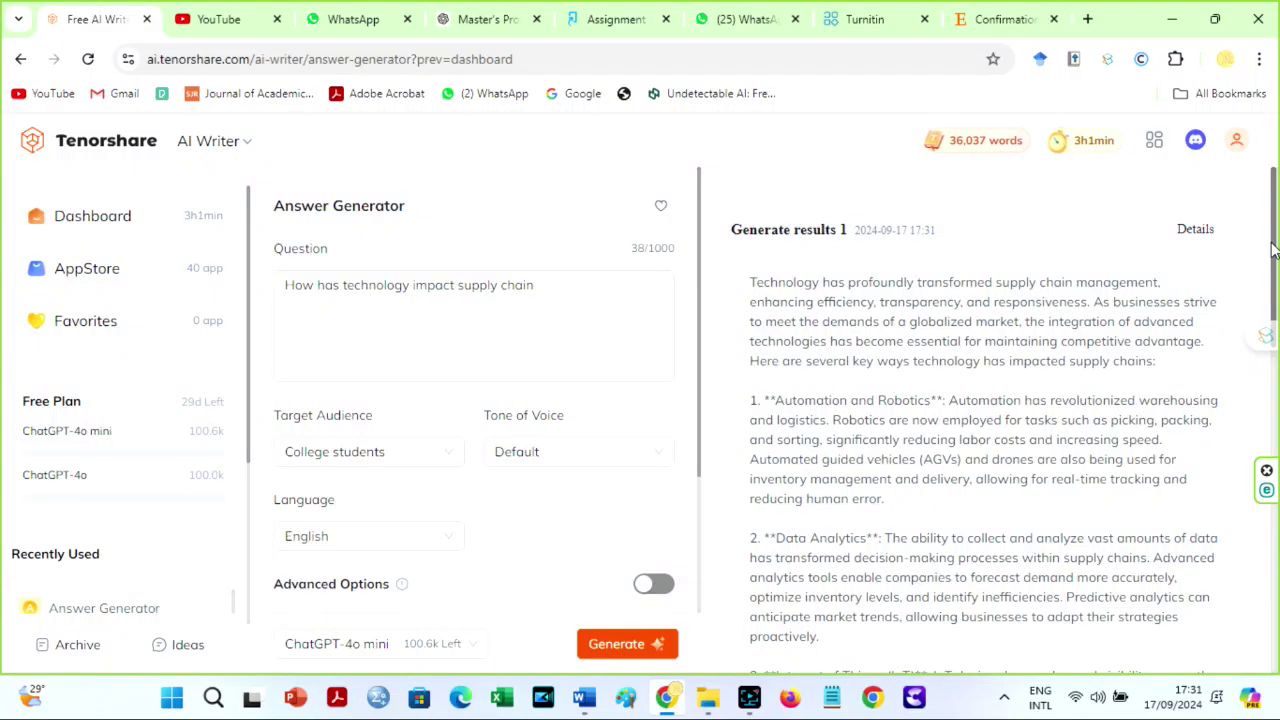
left_click_drag(1272, 247, 1259, 578)
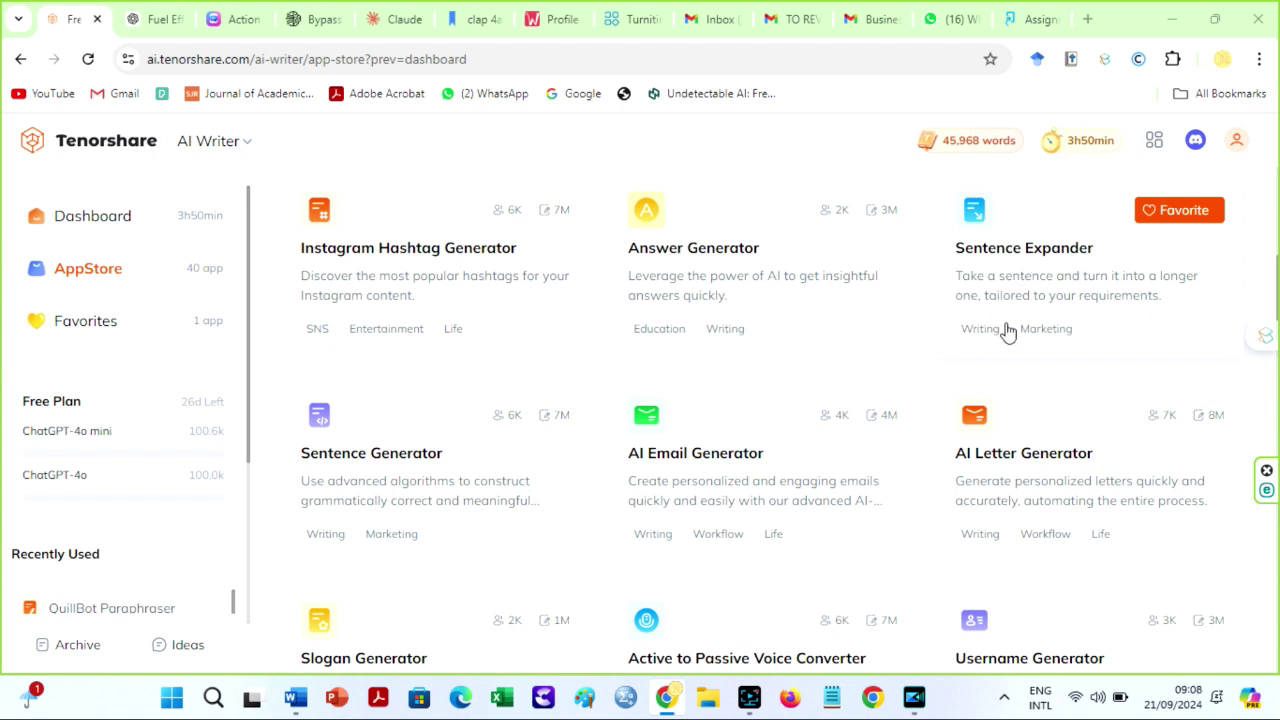
Step: Open the Sentence Expander from the AppStore
left_click(978, 340)
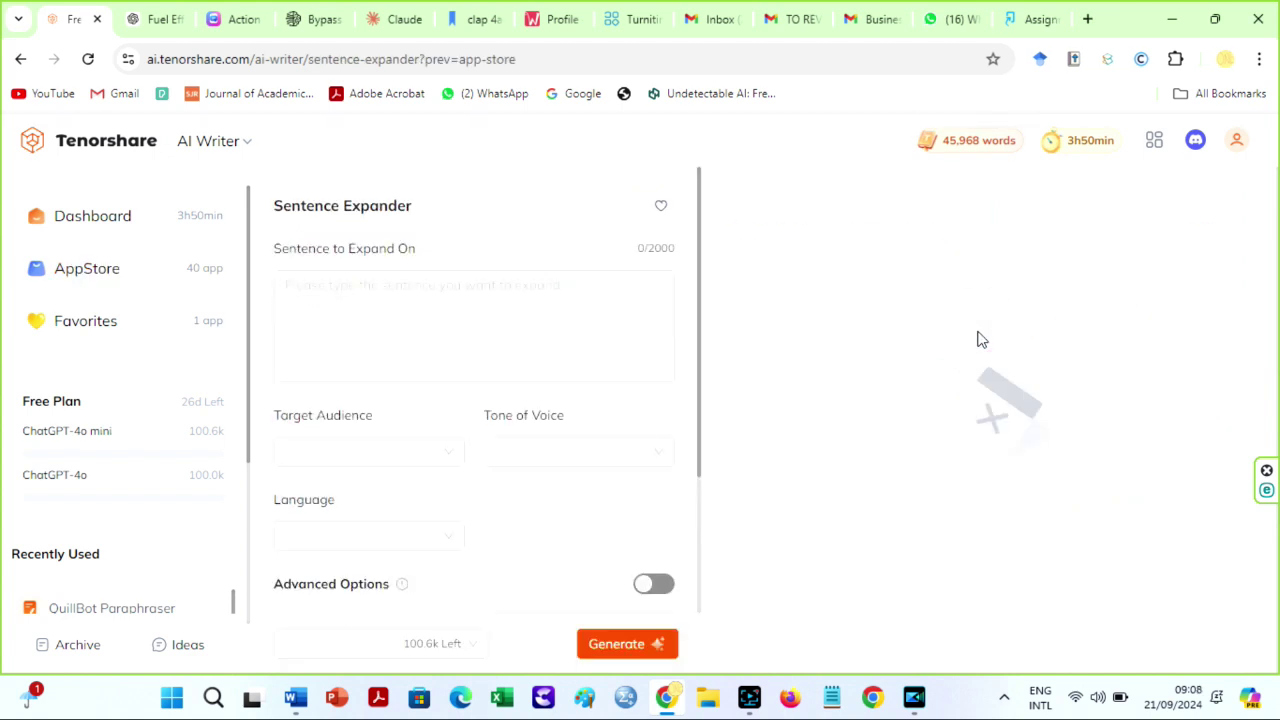
left_click(663, 304)
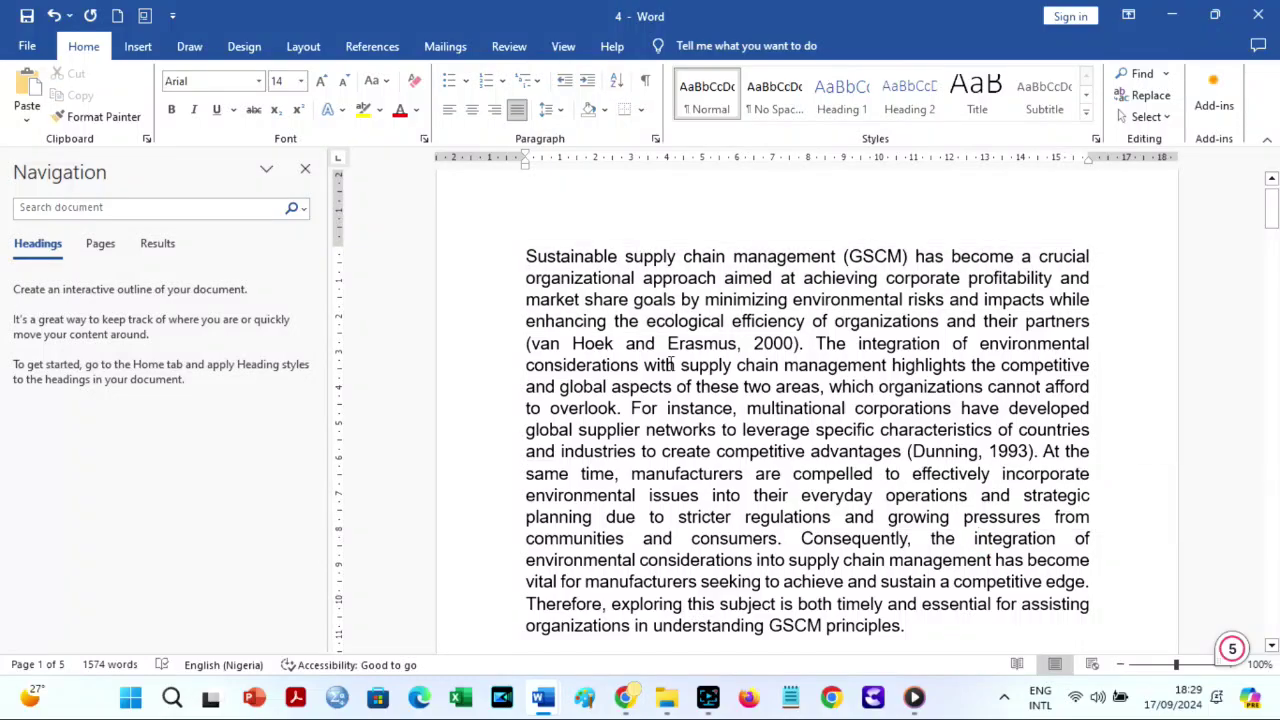
Step: In the Word document, copy the opening paragraph on sustainable supply chain management (GSCM)
left_click_drag(526, 255, 888, 622)
left_click(92, 668)
left_click(738, 455)
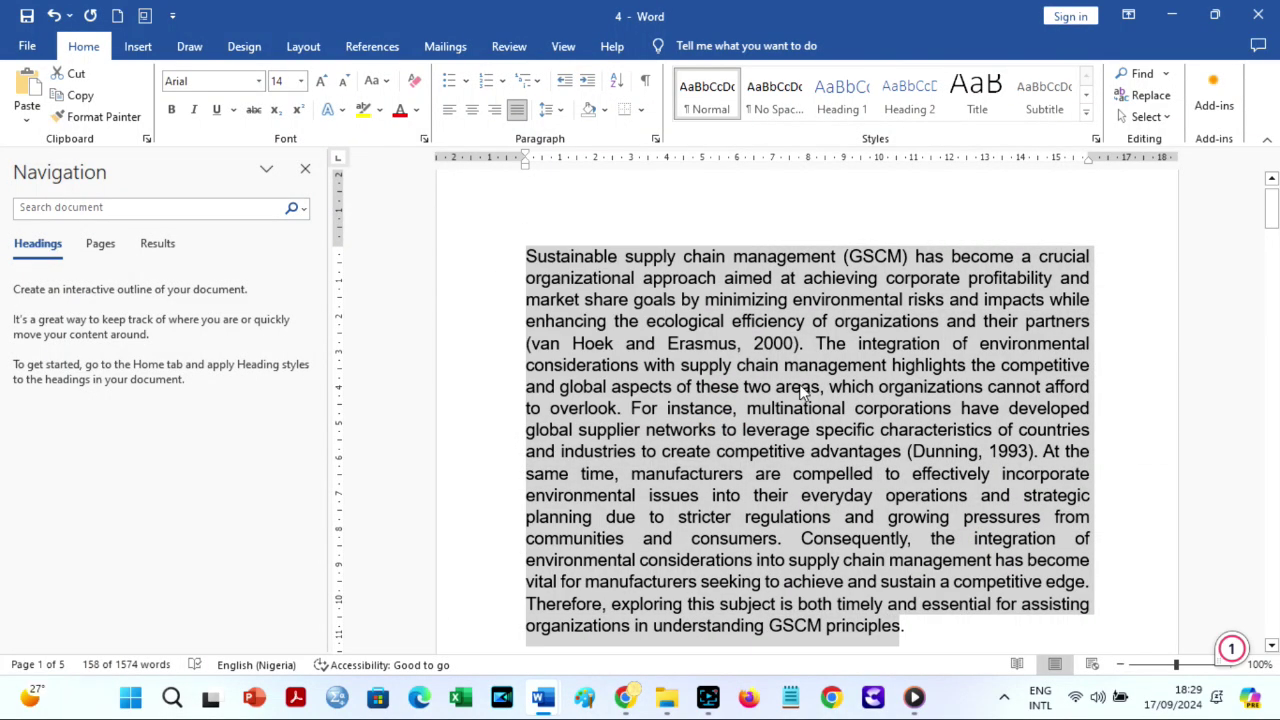
right_click(805, 390)
left_click(829, 128)
Step: Switch back to Chrome, paste the copied paragraph as the sentence to expand on and generate the expanded text
key("alt+Tab")
left_click(440, 292)
key("ctrl+v")
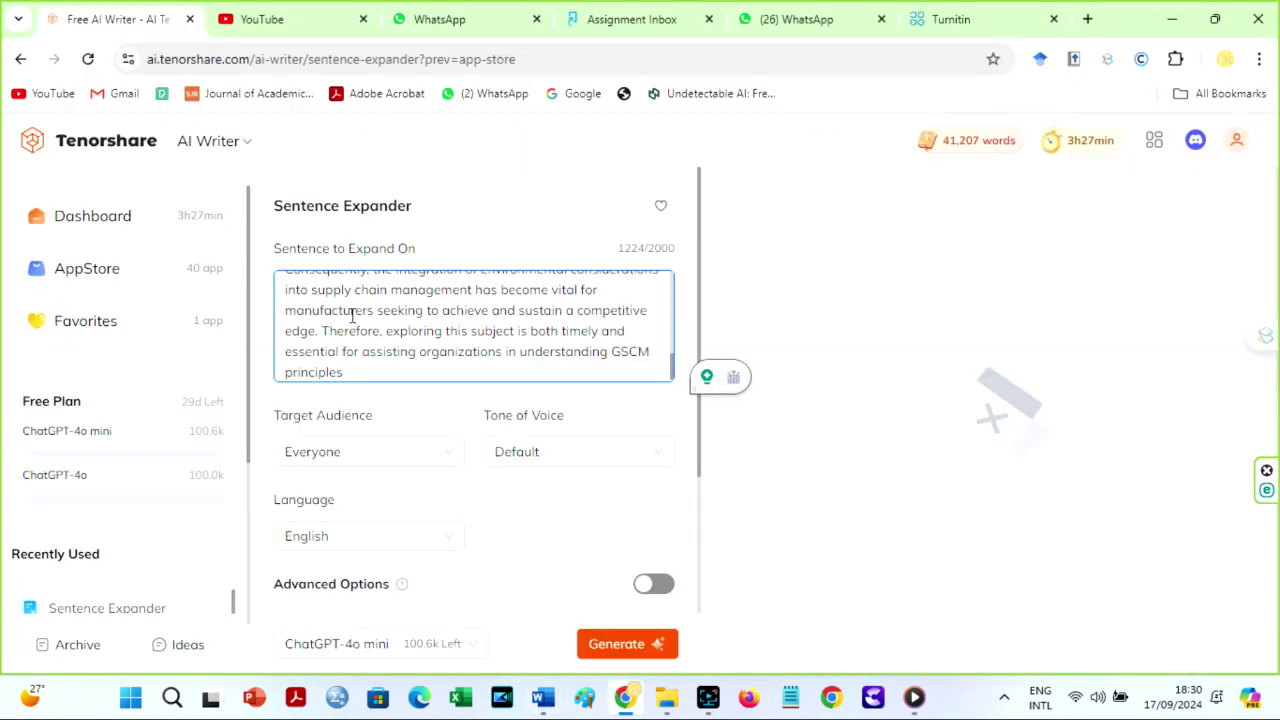
left_click(618, 645)
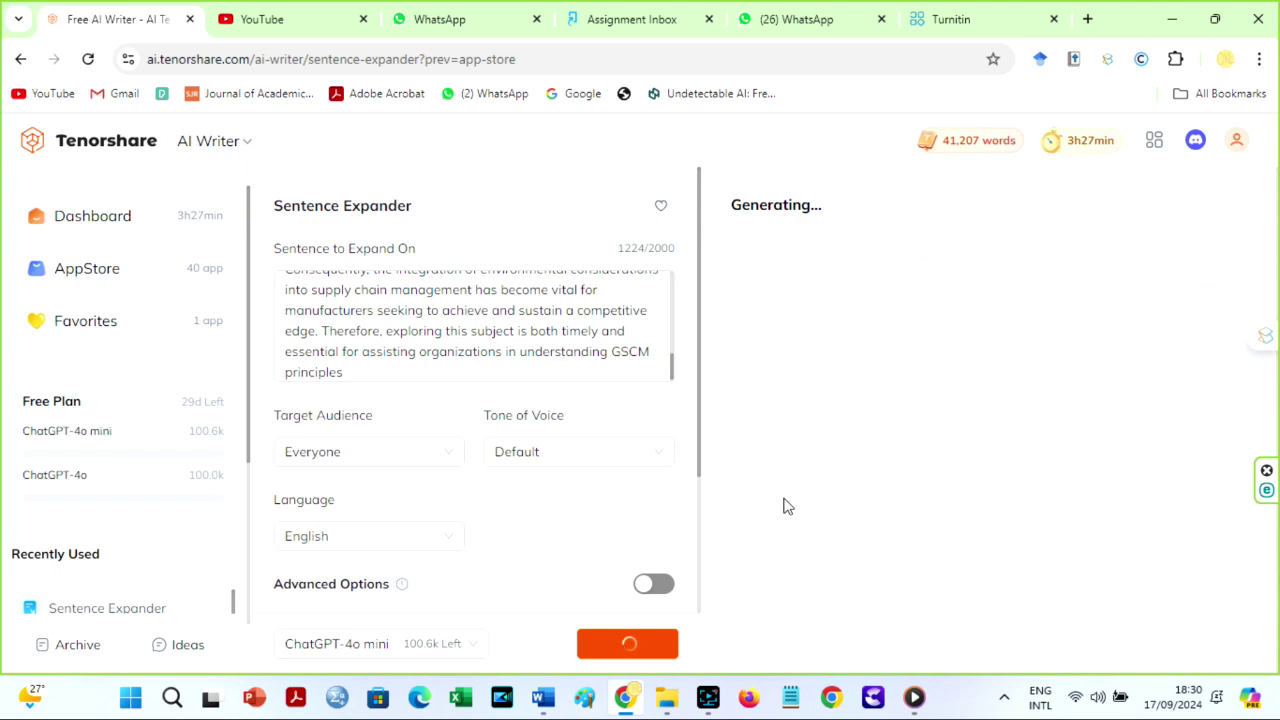
left_click_drag(1275, 248, 1275, 468)
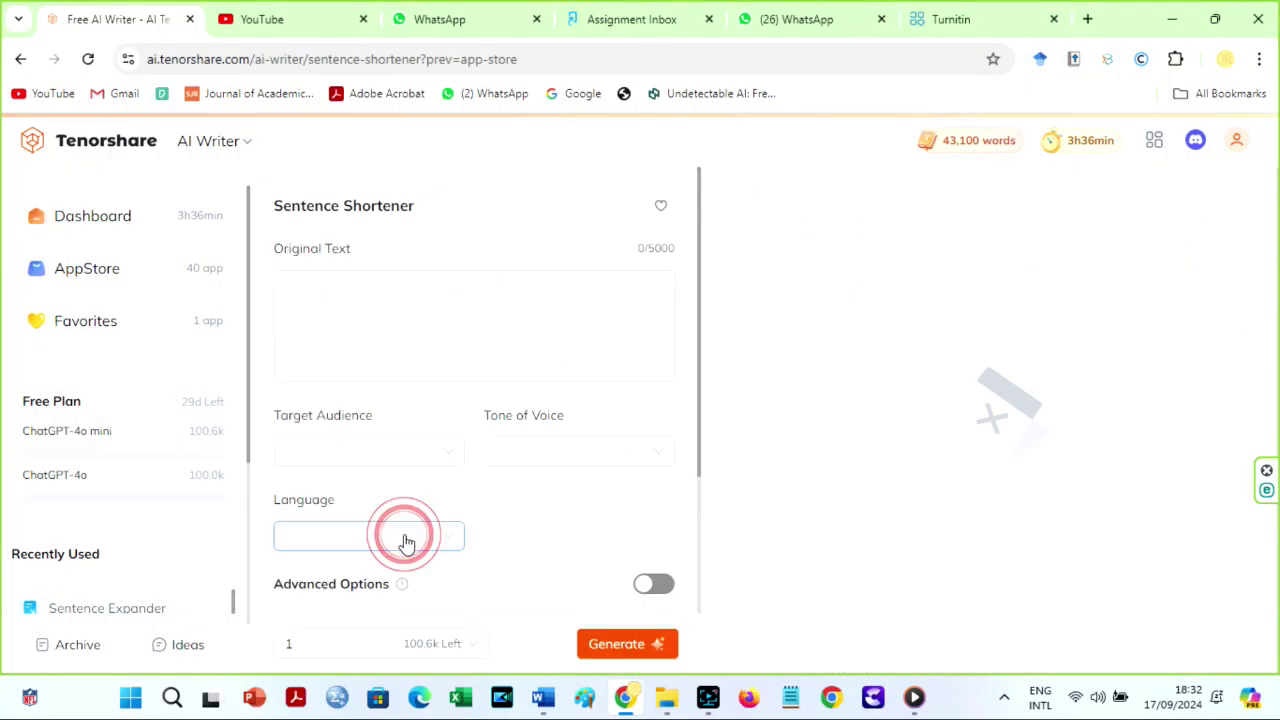
Step: Paste the copied paragraph into the Sentence Shortener as the original text and generate the shortened version
left_click(391, 311)
key("ctrl+v")
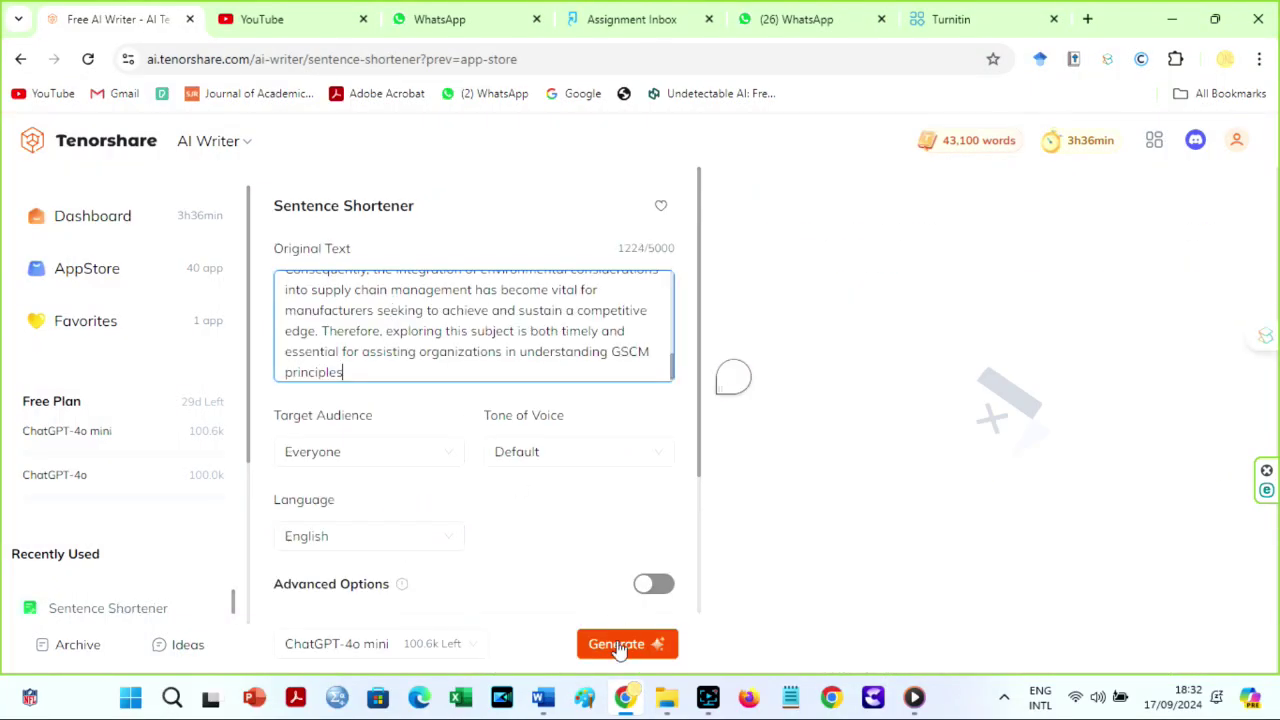
left_click(620, 645)
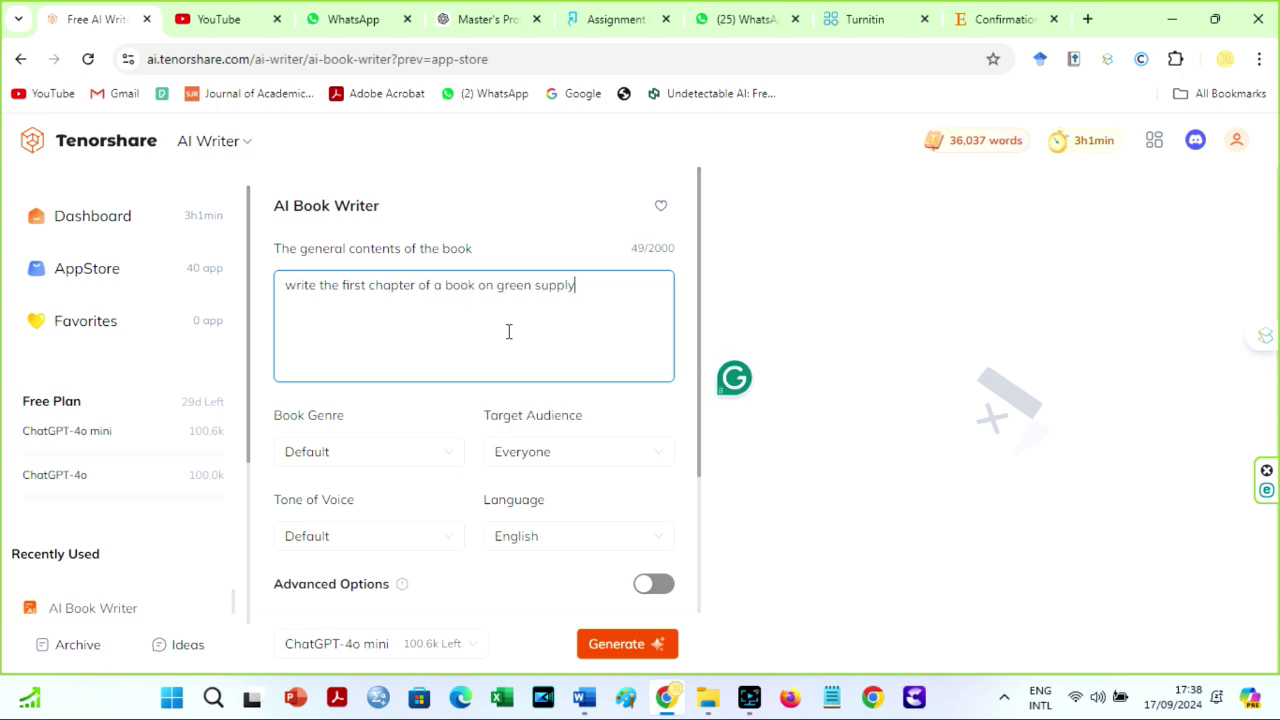
Step: Generate a chapter in AI Book Writer from "write the first chapter of a book on green supply chain" and read through it
left_click(607, 644)
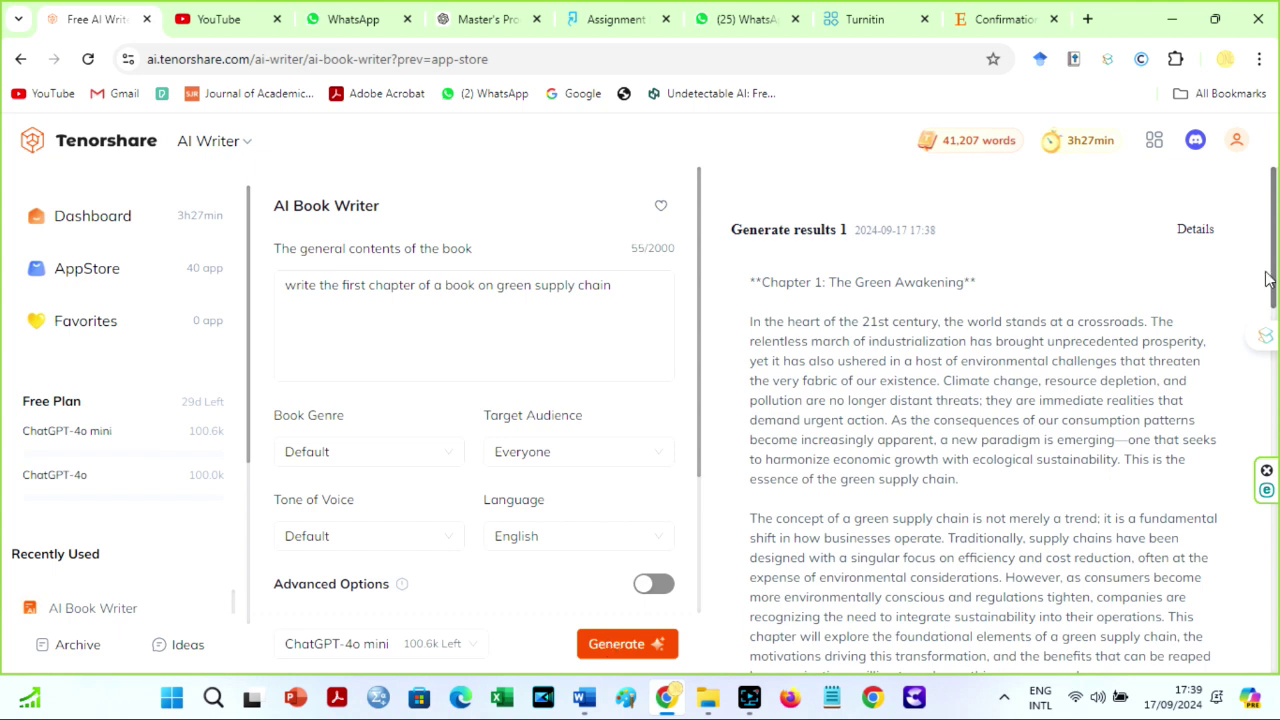
scroll(865, 527, "down", 15)
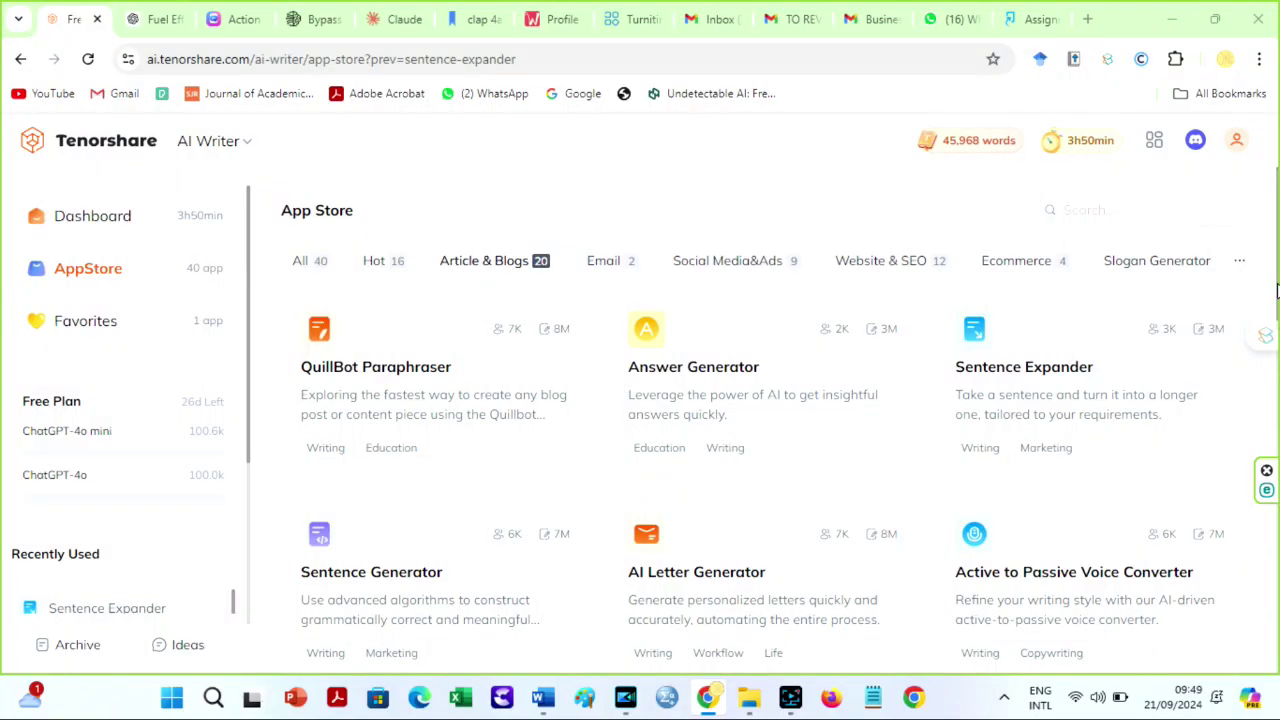
Step: Browse the Article & Blogs apps, view the Greentext AI Generator and return to the App Store
left_click_drag(1278, 276, 1277, 624)
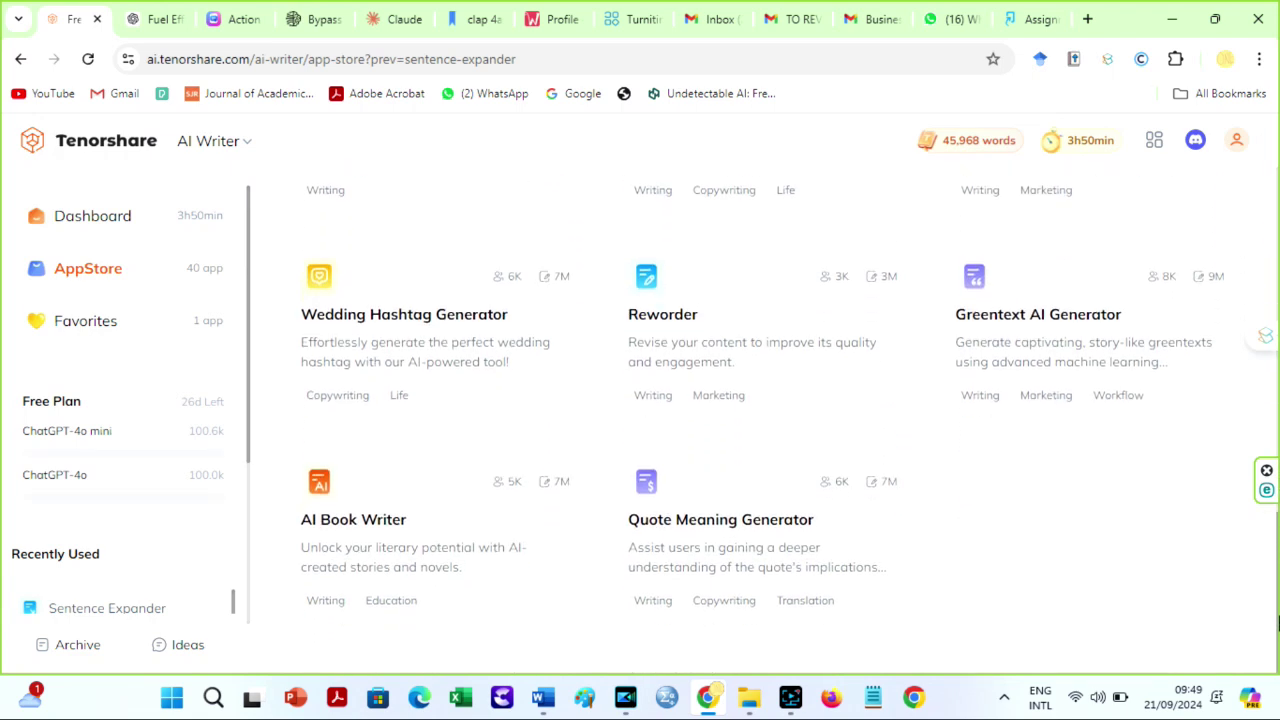
left_click(1025, 342)
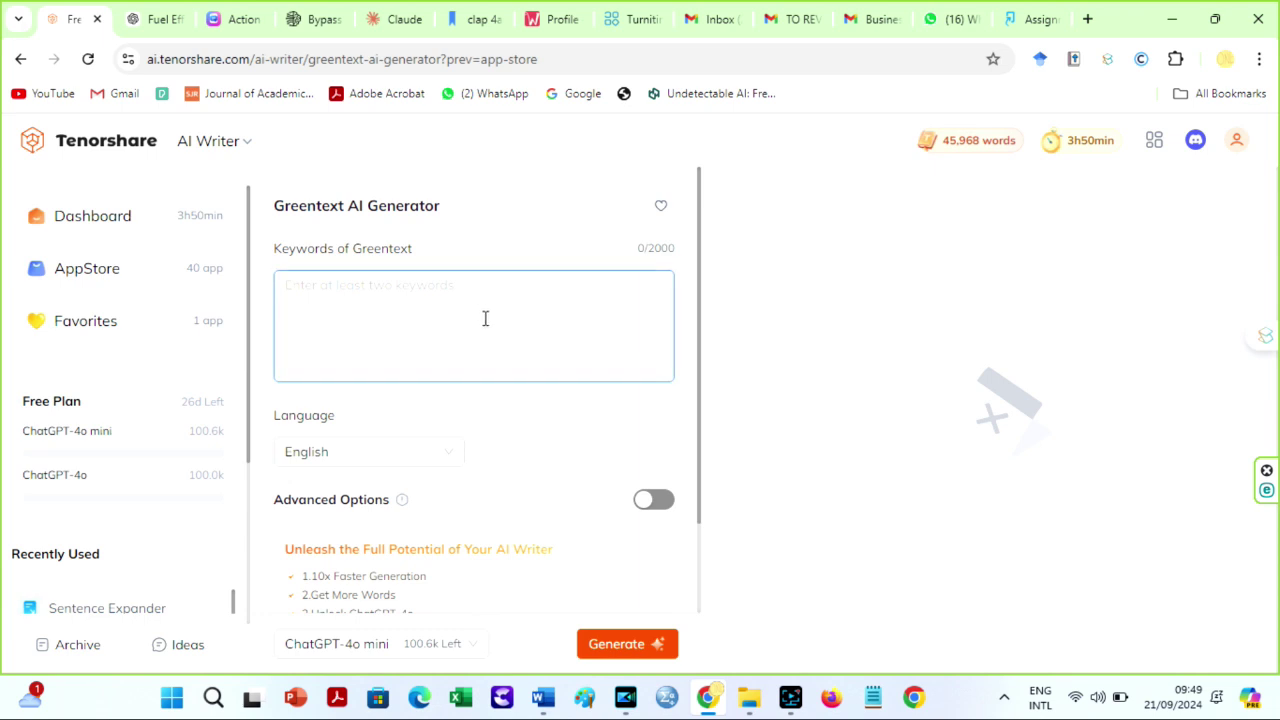
left_click(17, 62)
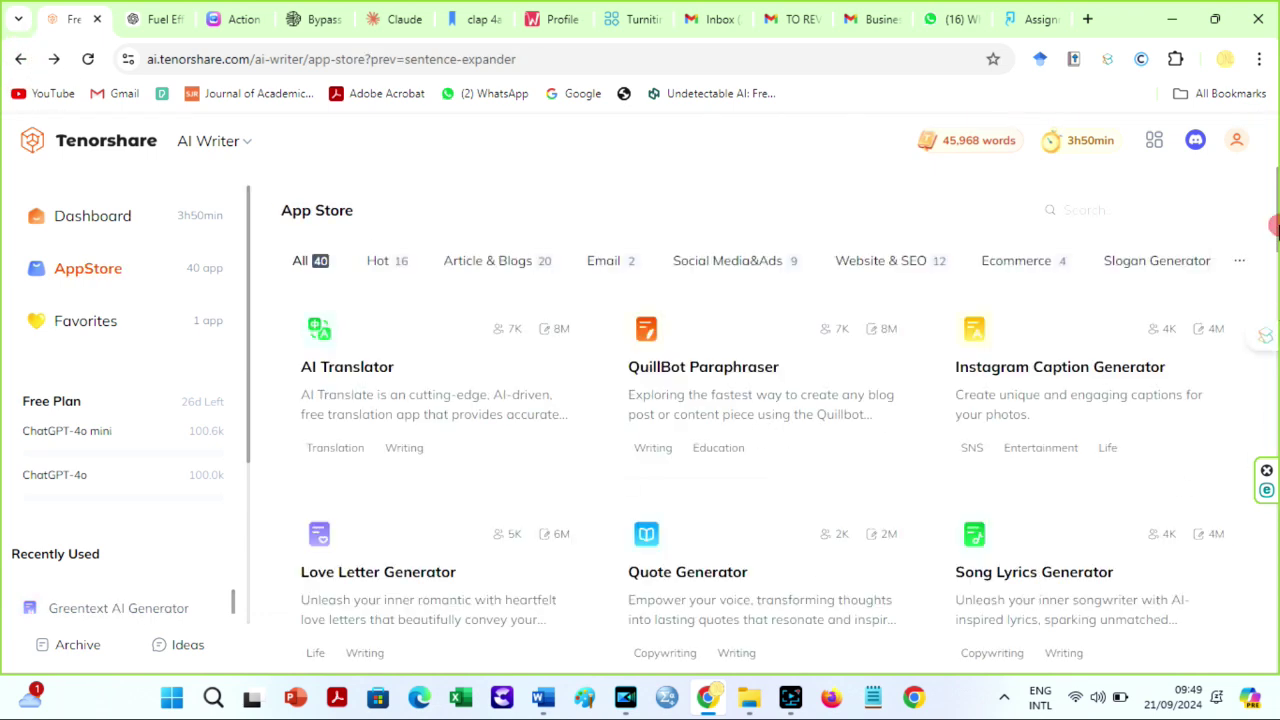
Step: Look through the complete list of App Store tools, viewing the Haiku Generator along the way
left_click_drag(1275, 228, 1277, 365)
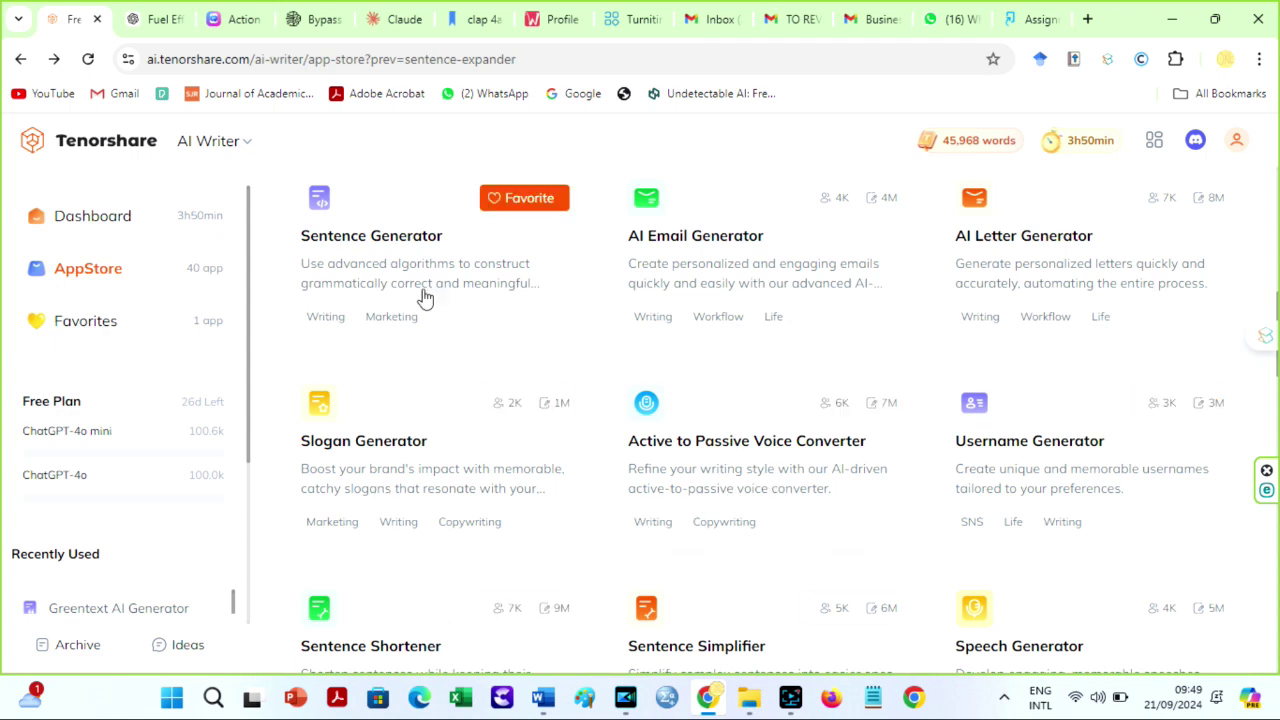
left_click_drag(1277, 313, 1277, 477)
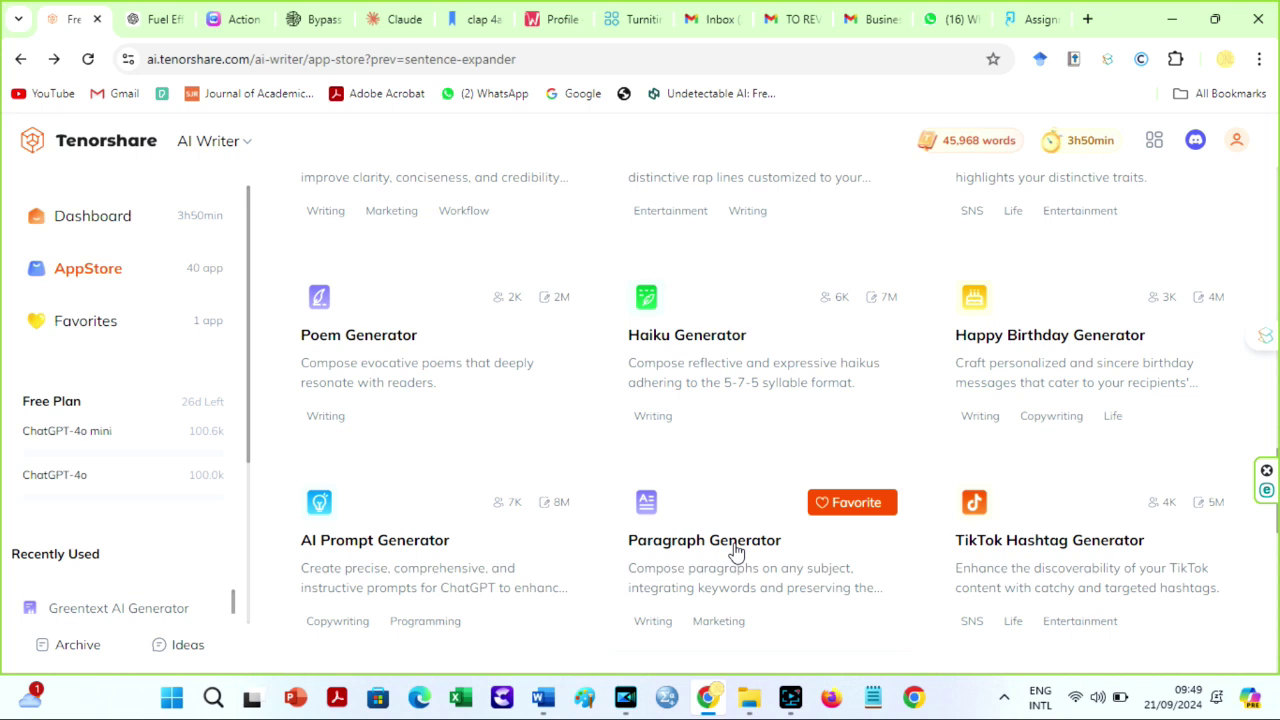
left_click(735, 363)
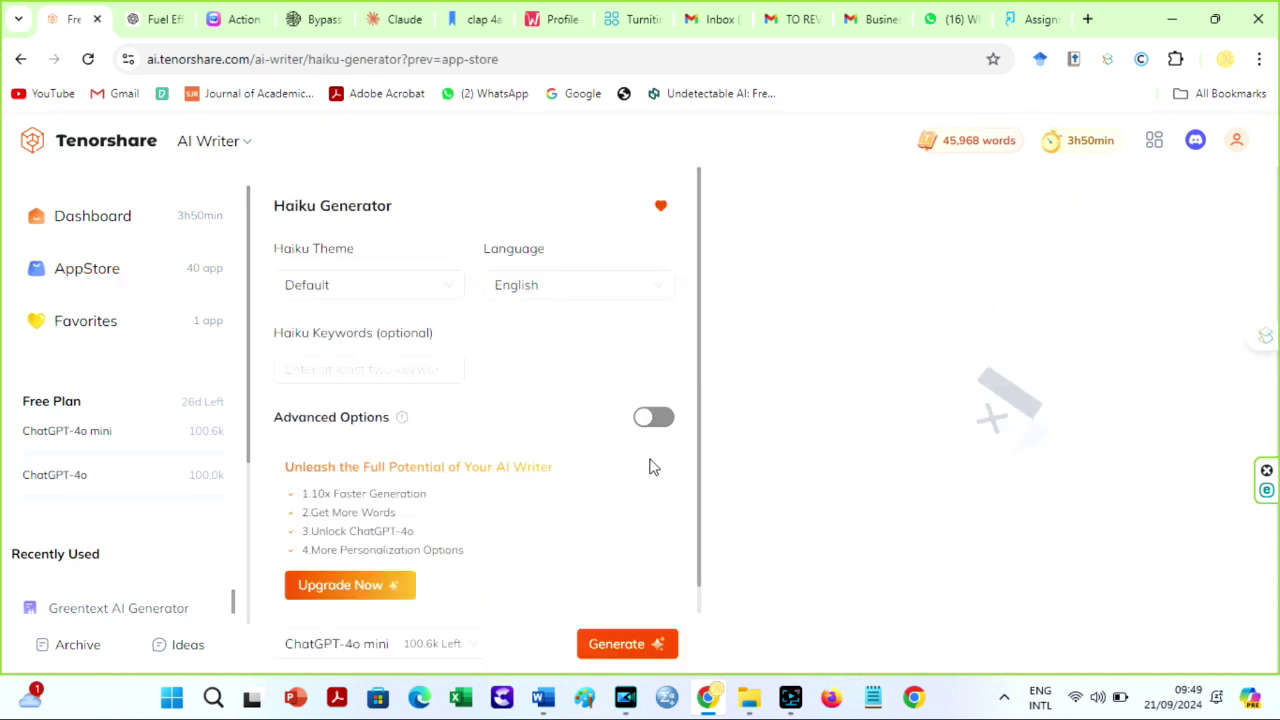
left_click(20, 59)
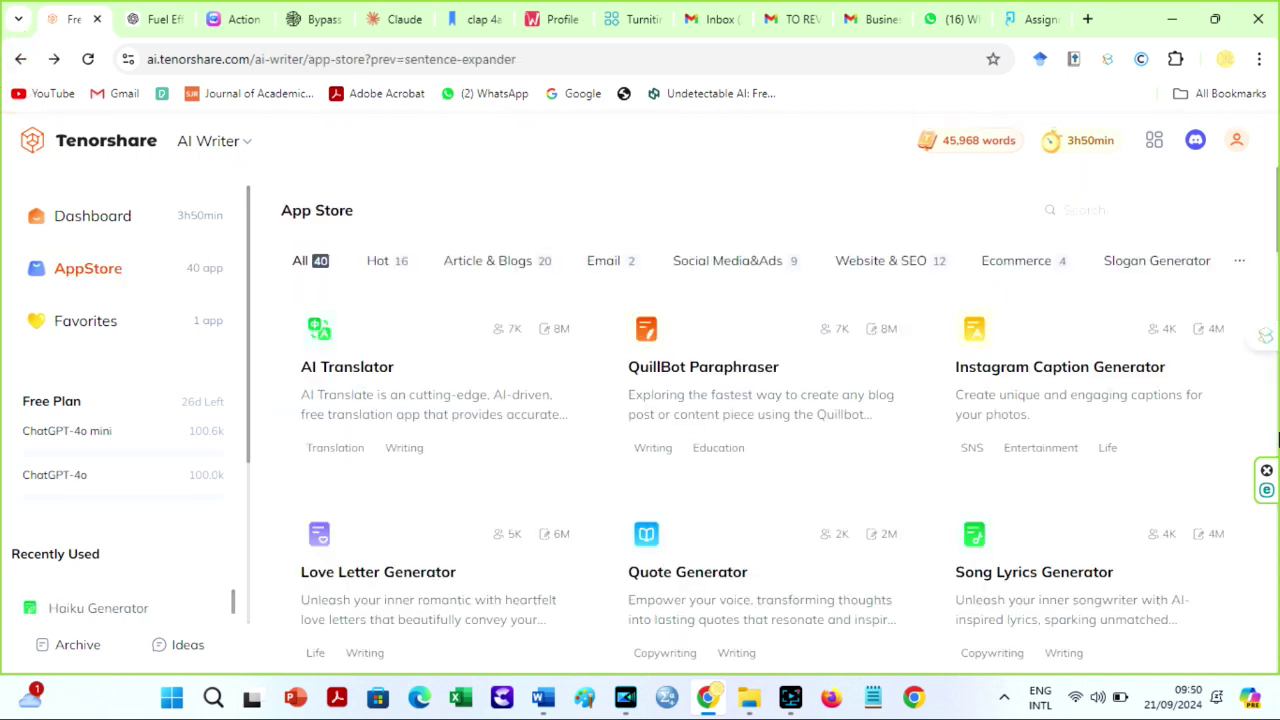
left_click_drag(1277, 222, 1277, 640)
Step: Open the Grammar Checker from the AppStore and run it on the copied text about divorce research
left_click(78, 272)
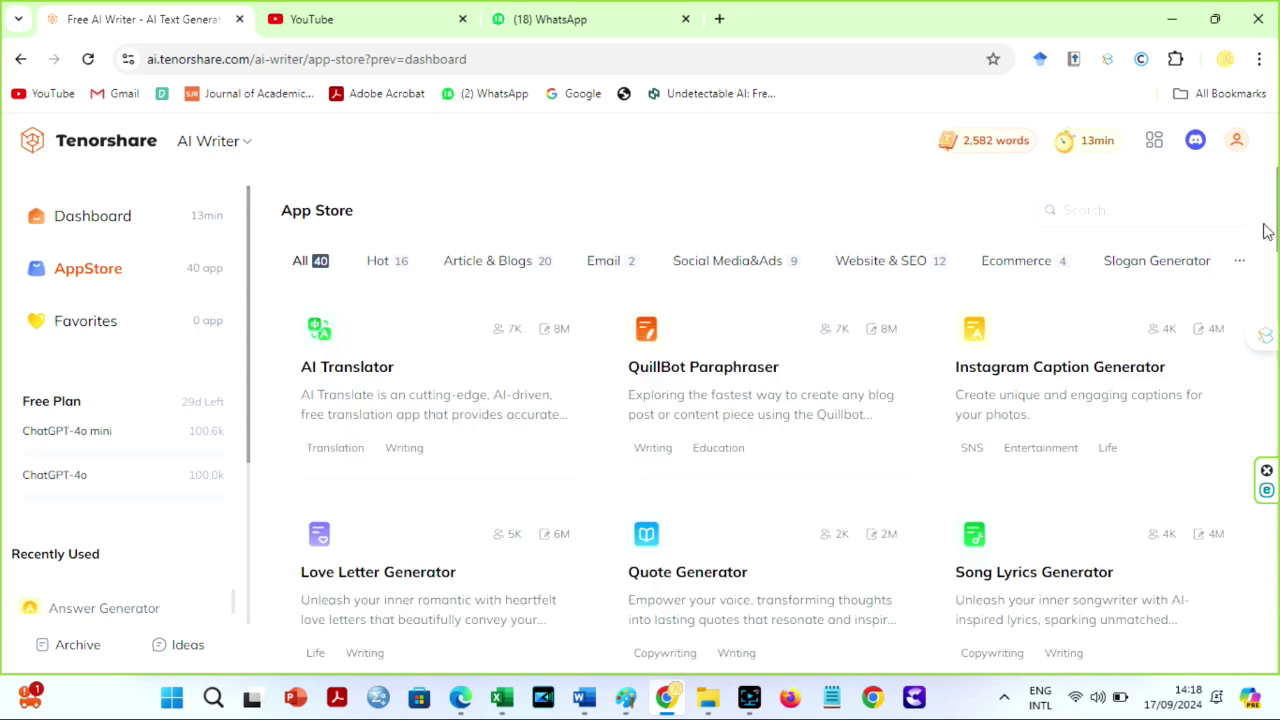
left_click_drag(1275, 228, 1277, 650)
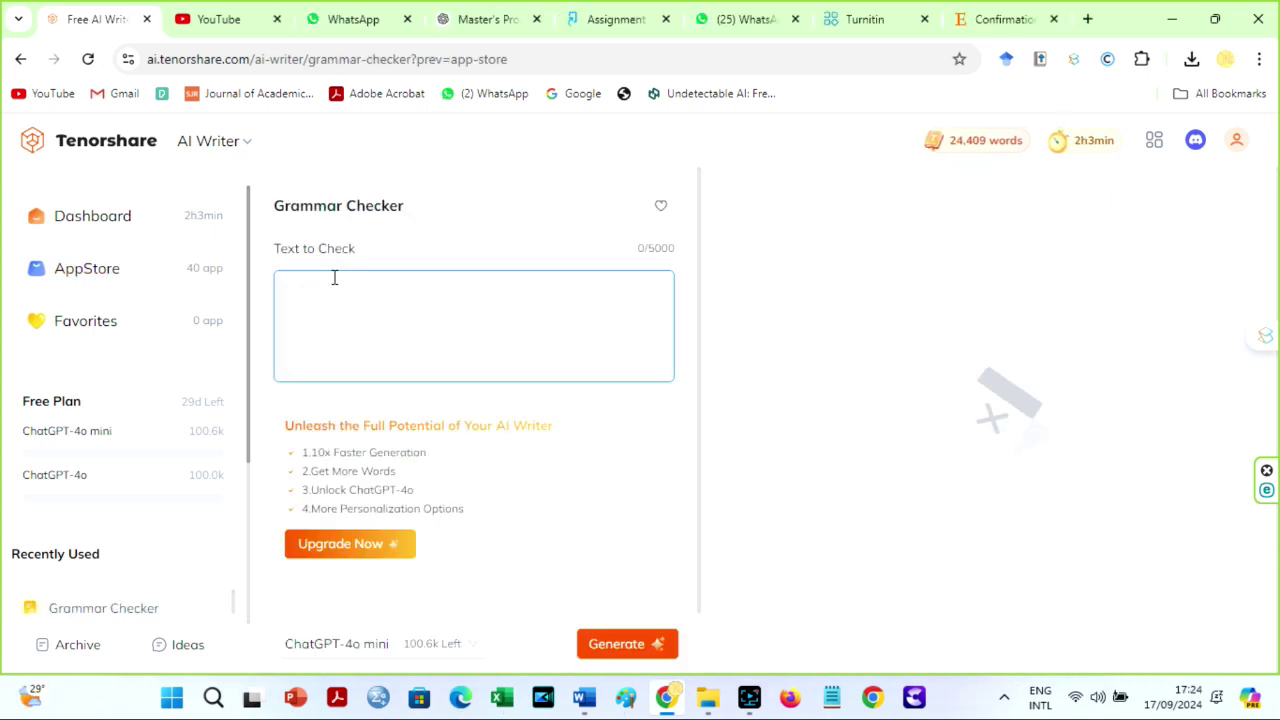
key("ctrl+v")
left_click(600, 643)
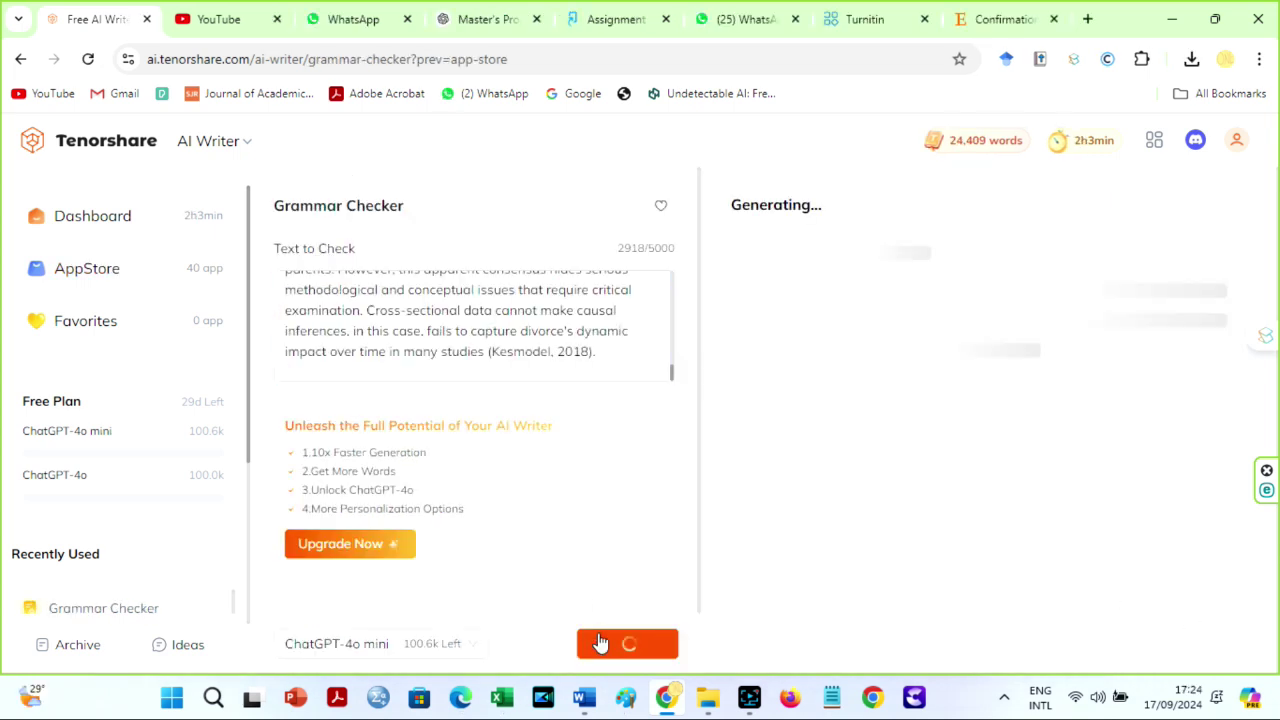